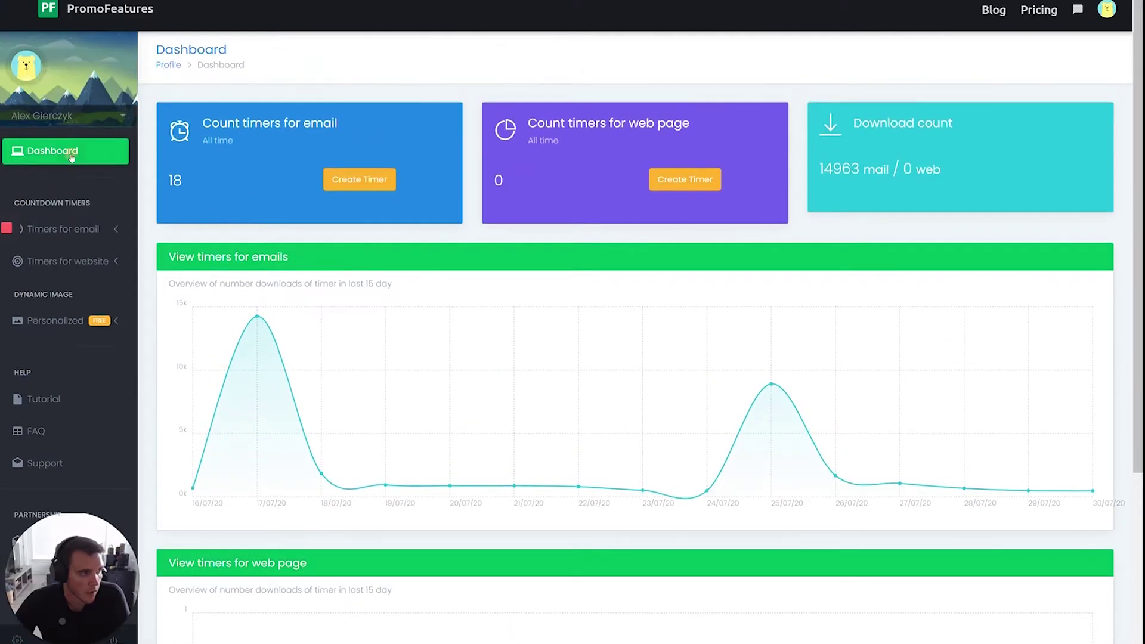
Step: Go from the dashboard to the Countdown Timer for Email creation page
left_click(72, 157)
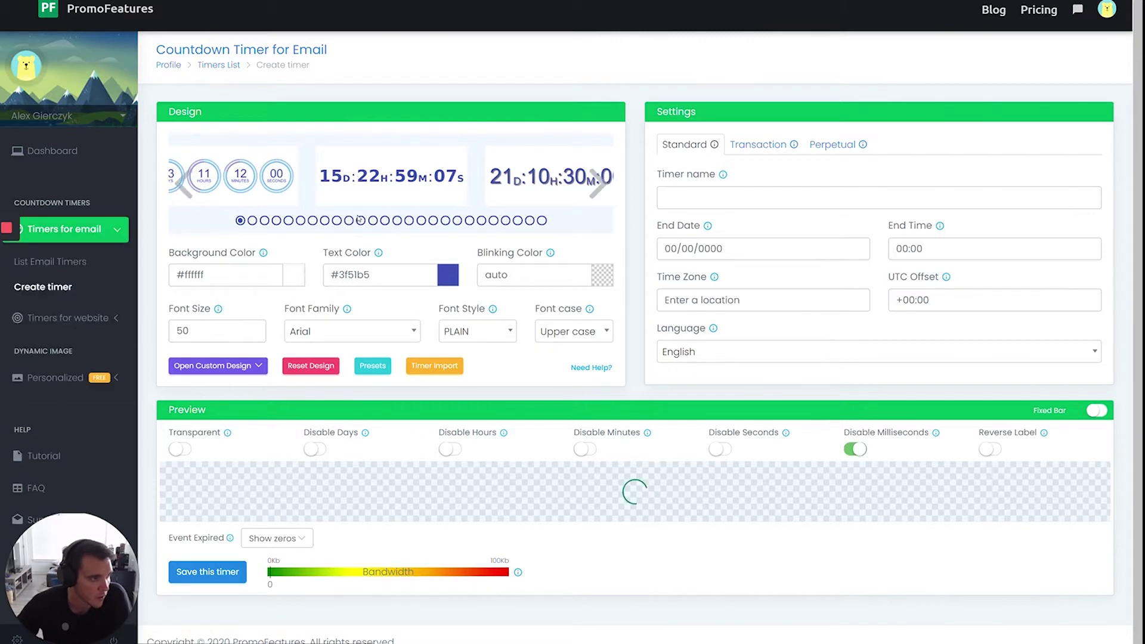
Step: Browse the preset designs and settle on the boxed tile timer design
left_click(337, 220)
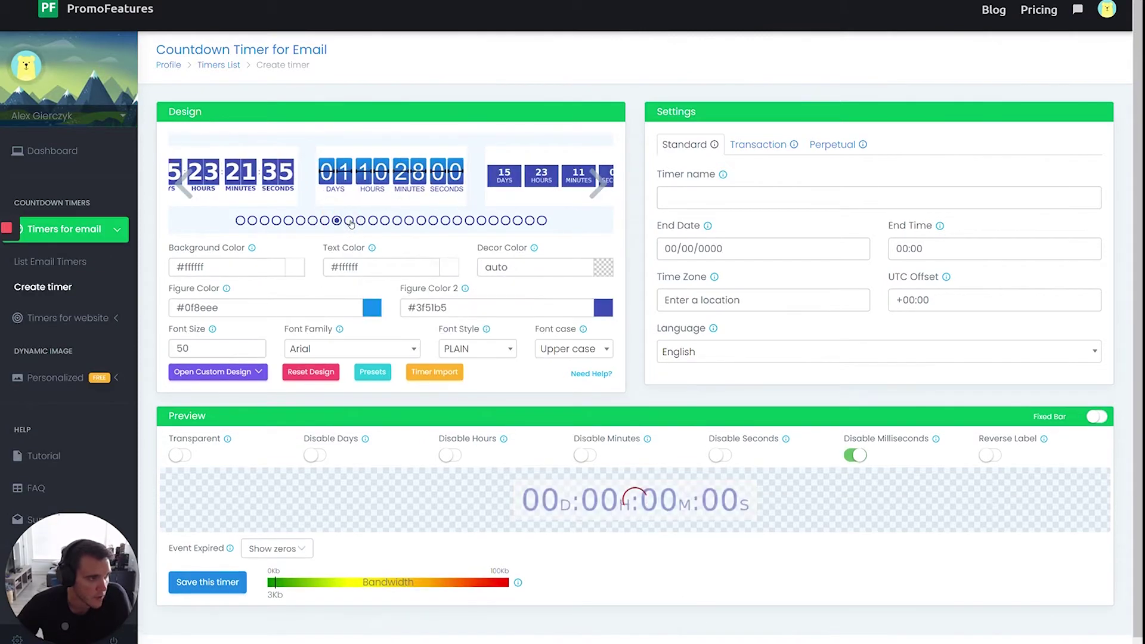
left_click(349, 221)
left_click(373, 220)
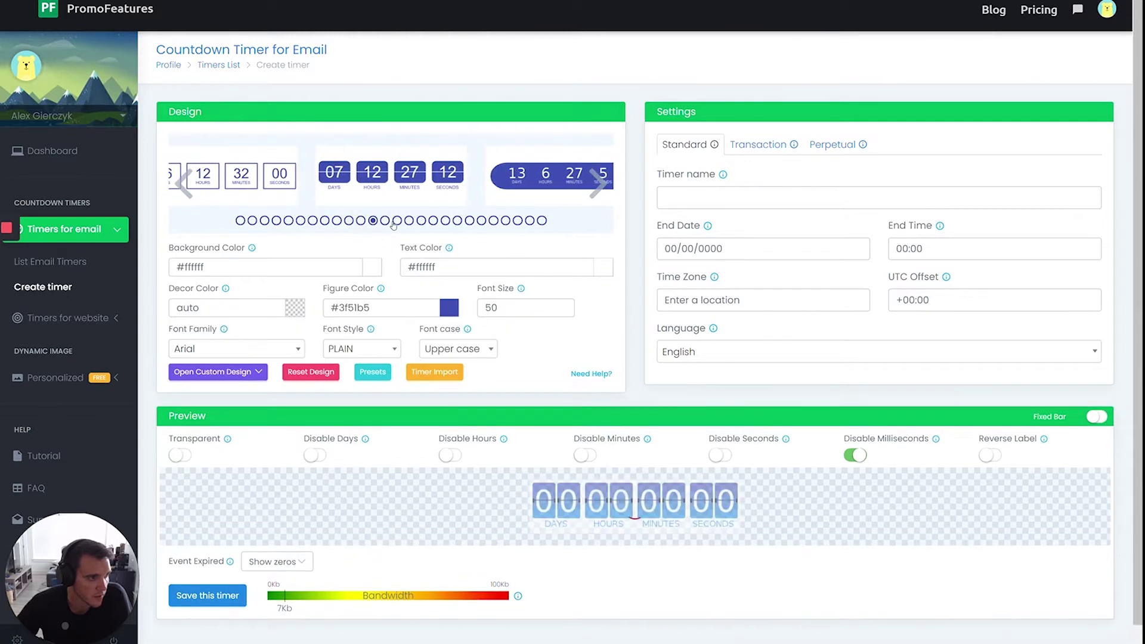
left_click(385, 221)
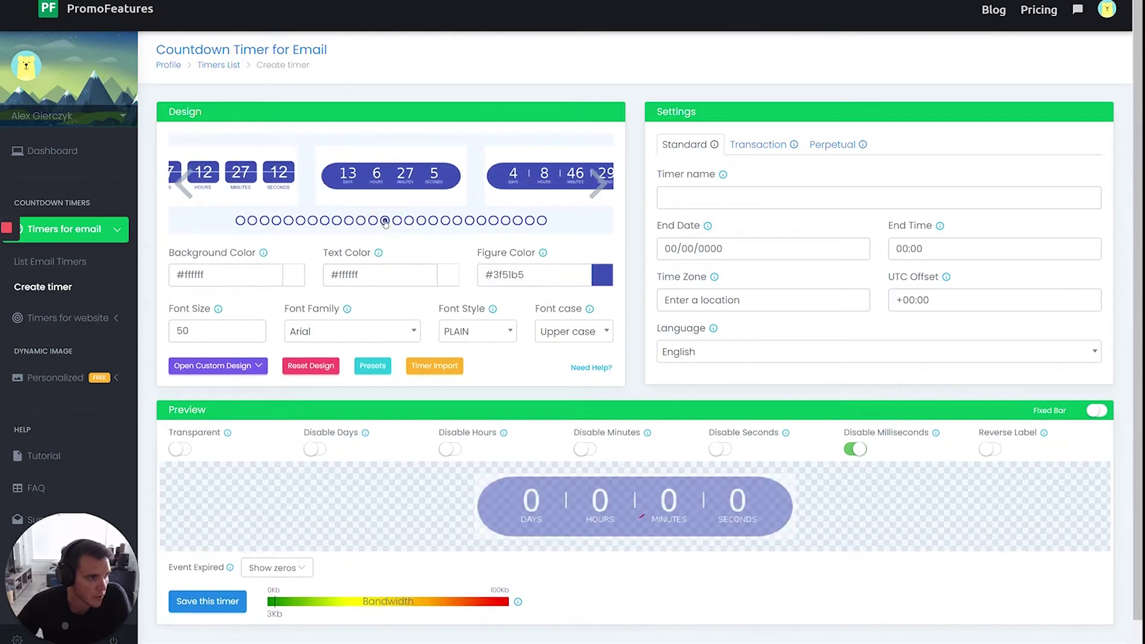
left_click(372, 220)
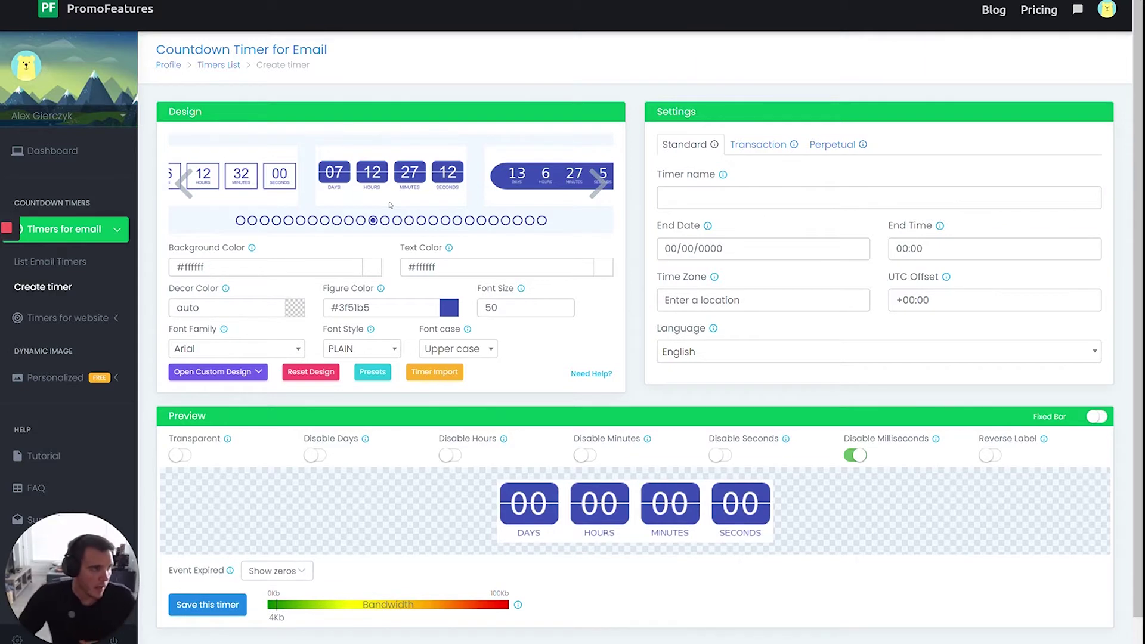
Step: Make the timer tiles black (#010101) and switch the timer to the Transaction type
left_click(383, 306)
left_click_drag(367, 381, 332, 431)
left_click(643, 298)
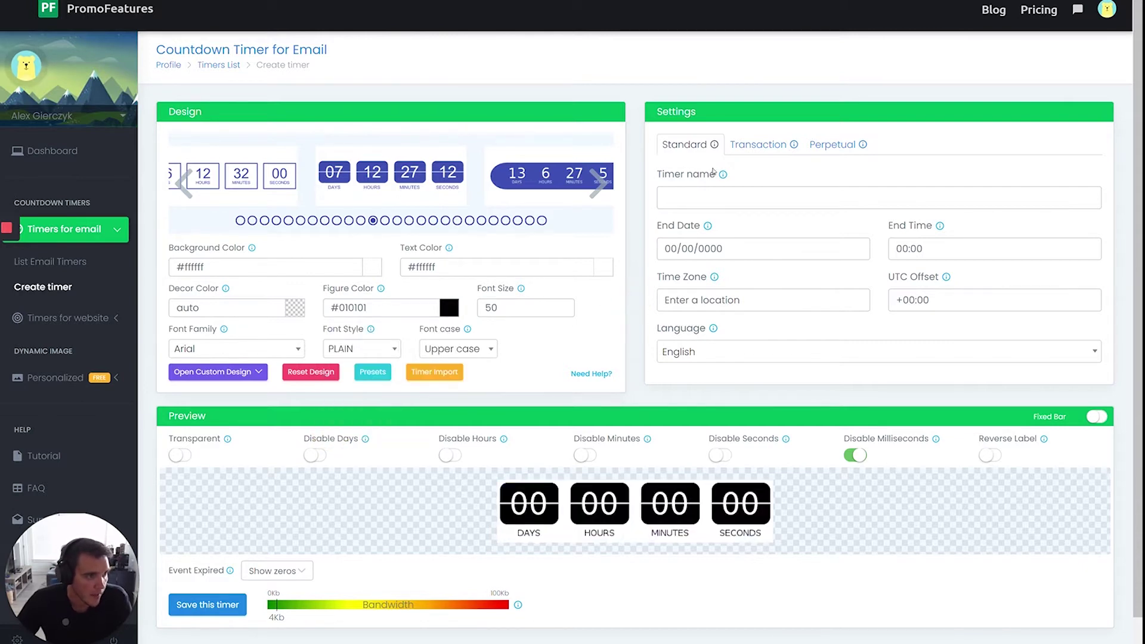
mouse_move(725, 163)
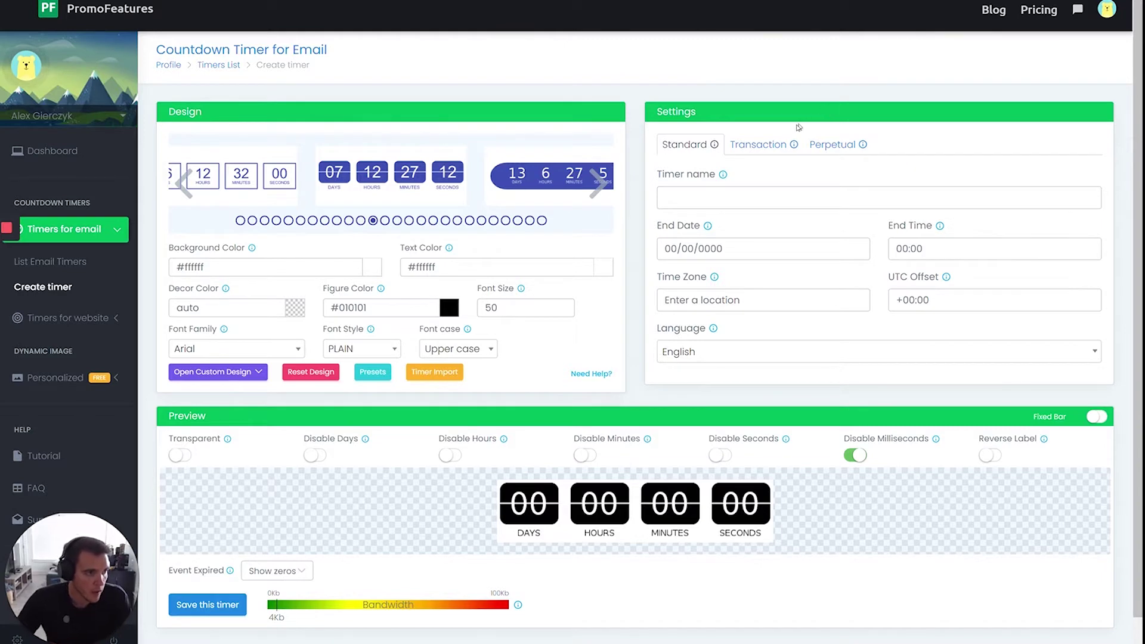
left_click(766, 149)
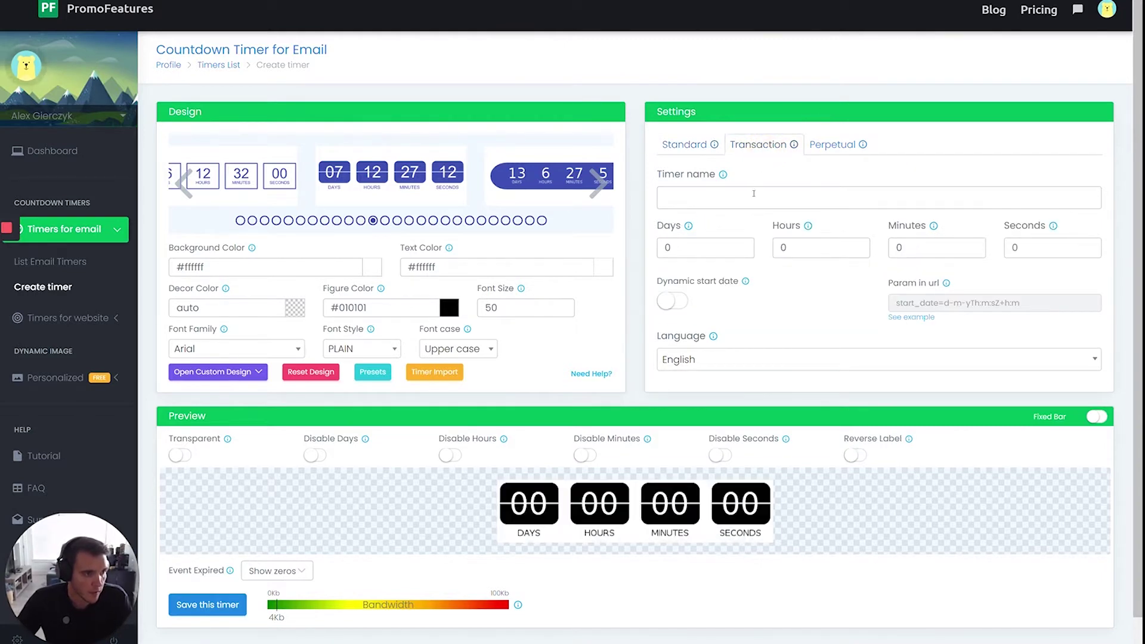
Step: Name the timer 'Science - 02 | exit intent - EM2'
left_click(753, 197)
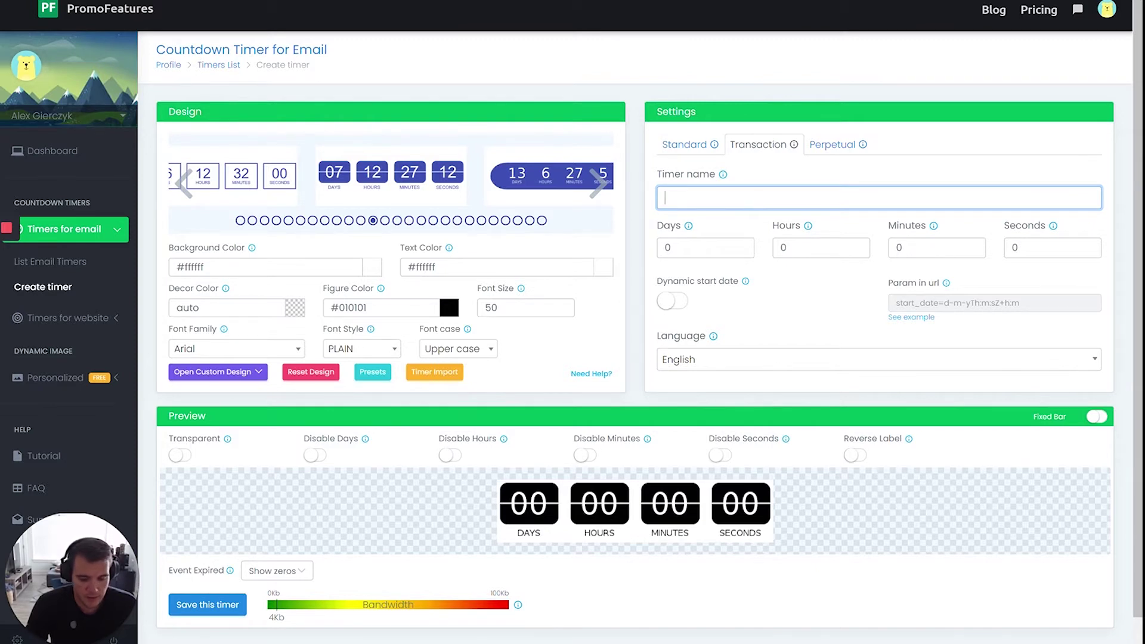
type("Science -")
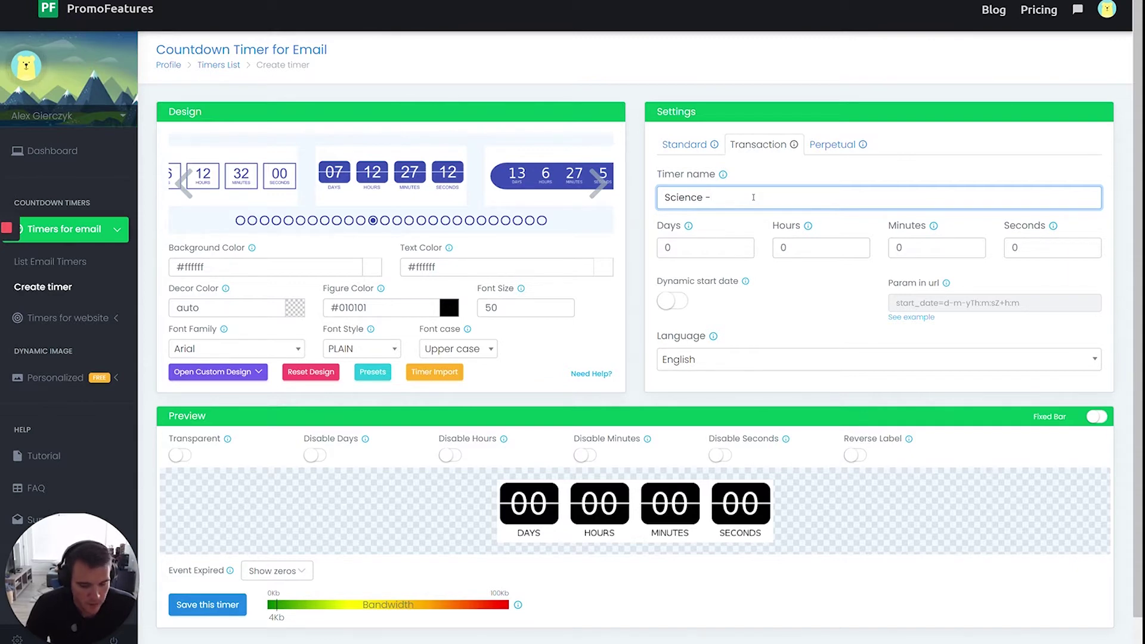
type("02 | e")
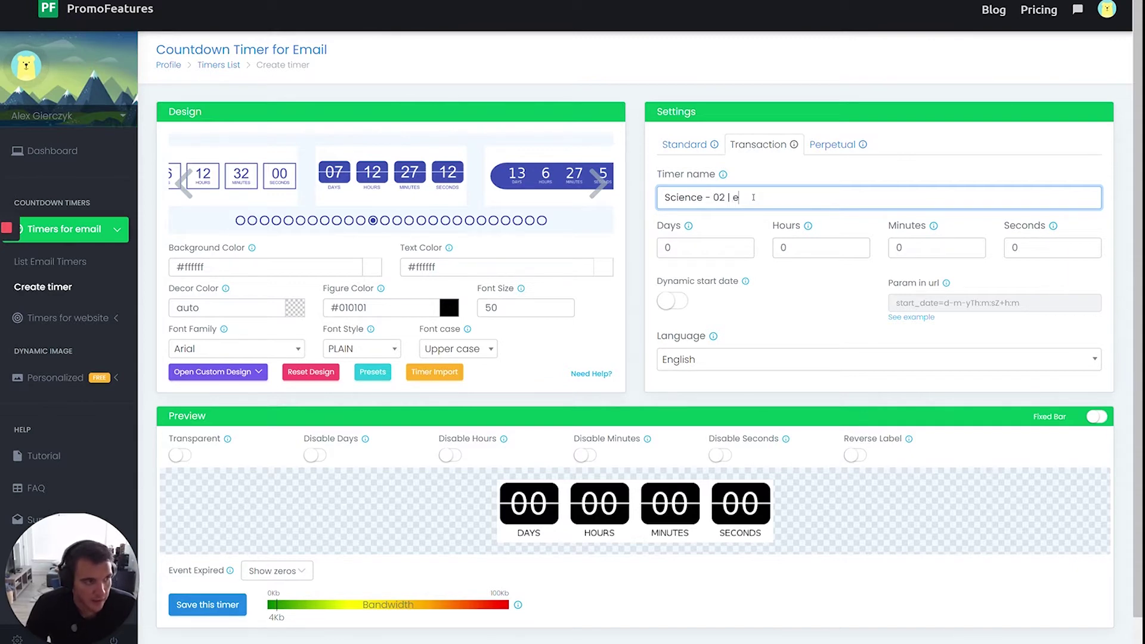
type("xit intent - EM2")
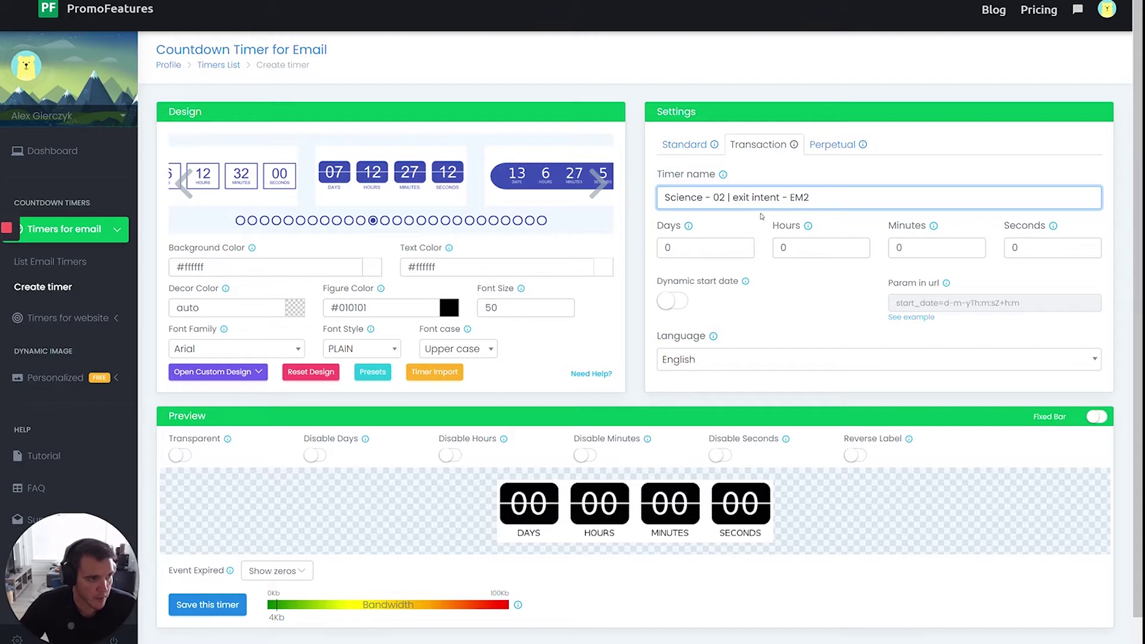
mouse_move(728, 257)
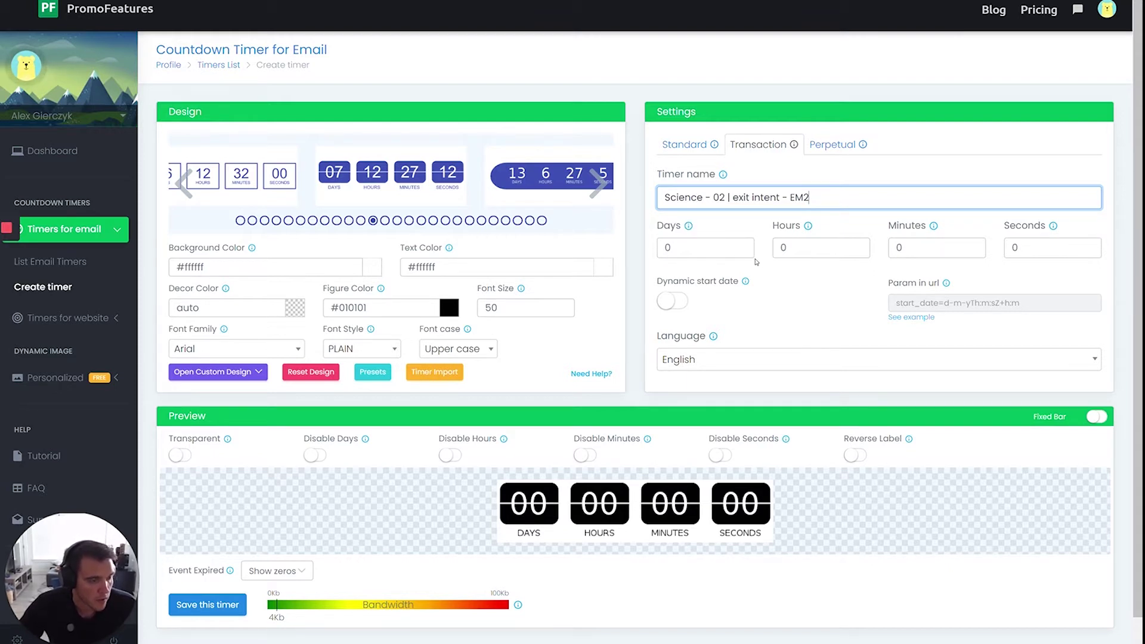
mouse_move(805, 248)
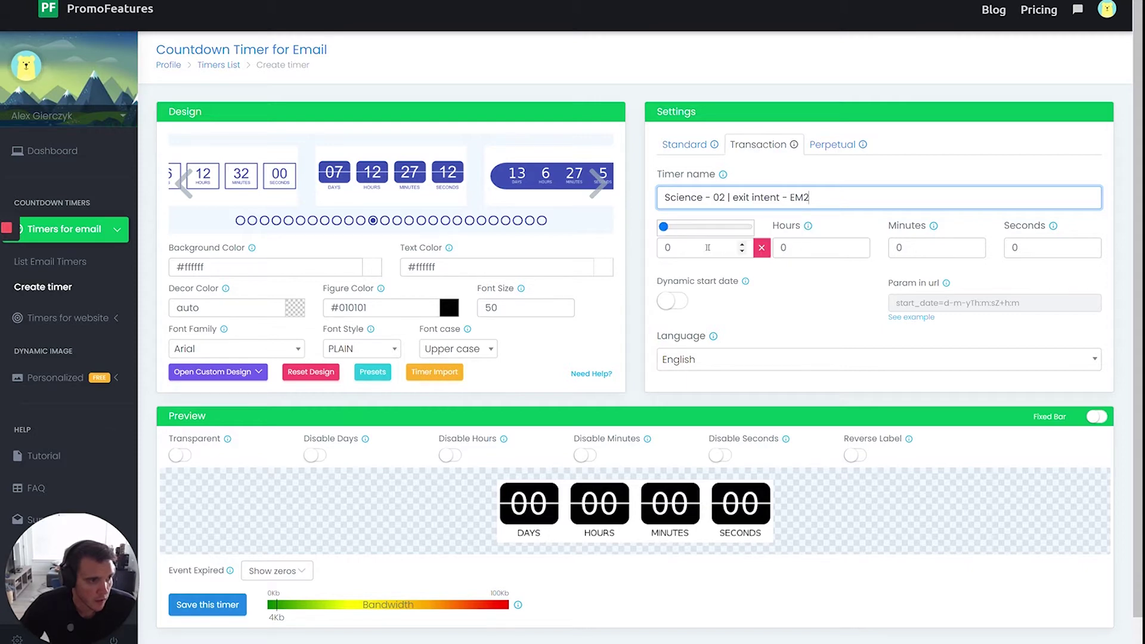
Step: Try a 1-day duration, toggle Disable Days on and off, then reset Days to 0
left_click(706, 247)
type("1")
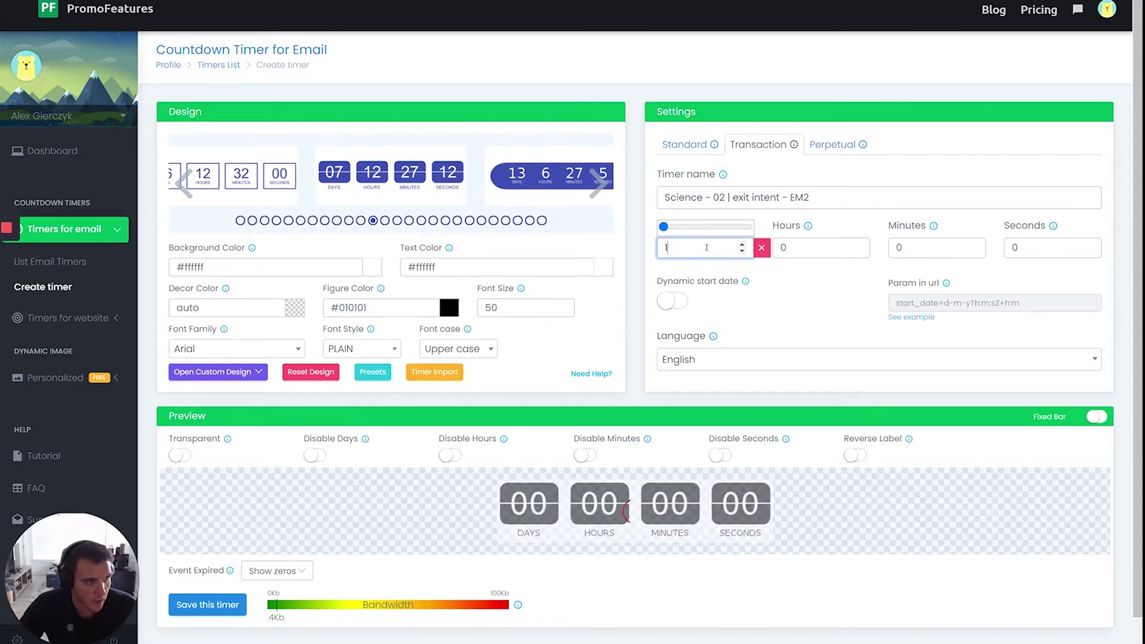
left_click(848, 217)
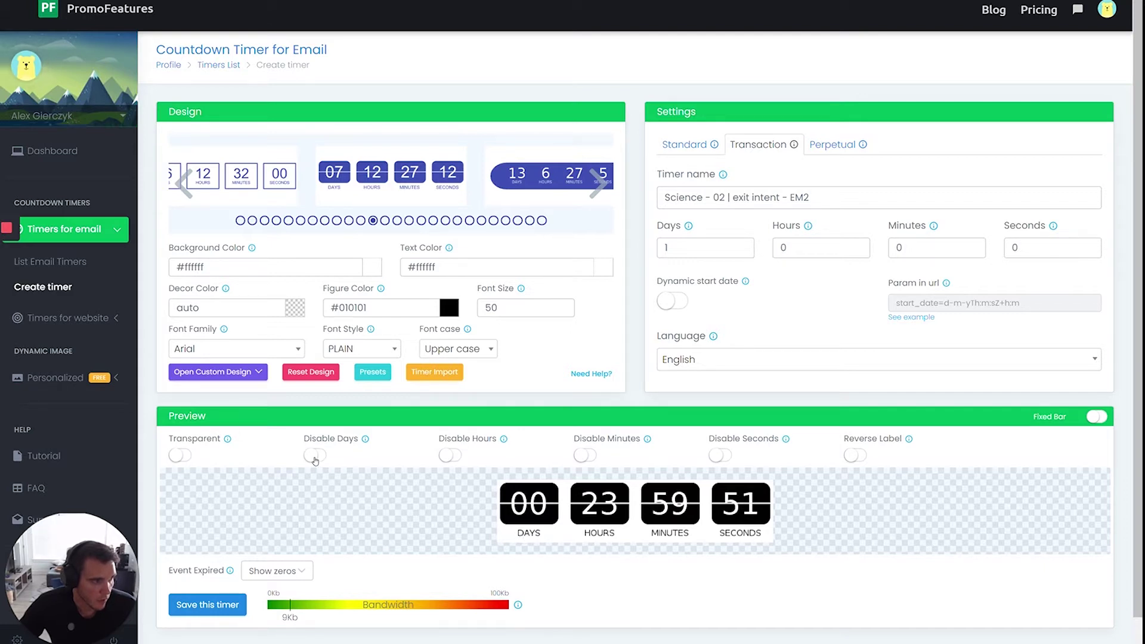
left_click(315, 458)
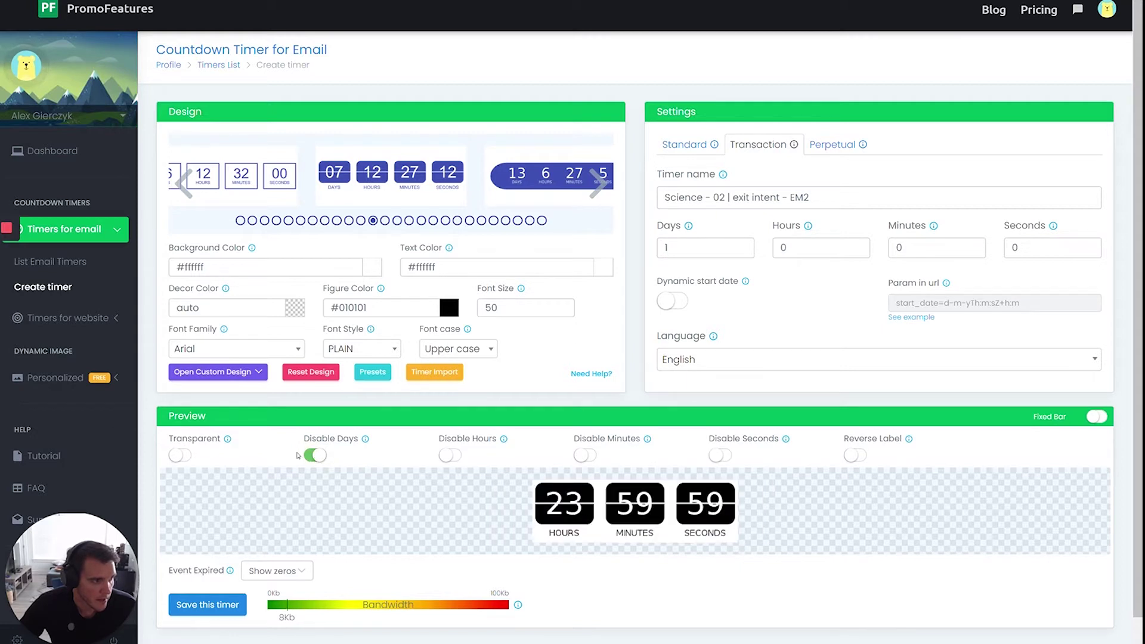
left_click(315, 457)
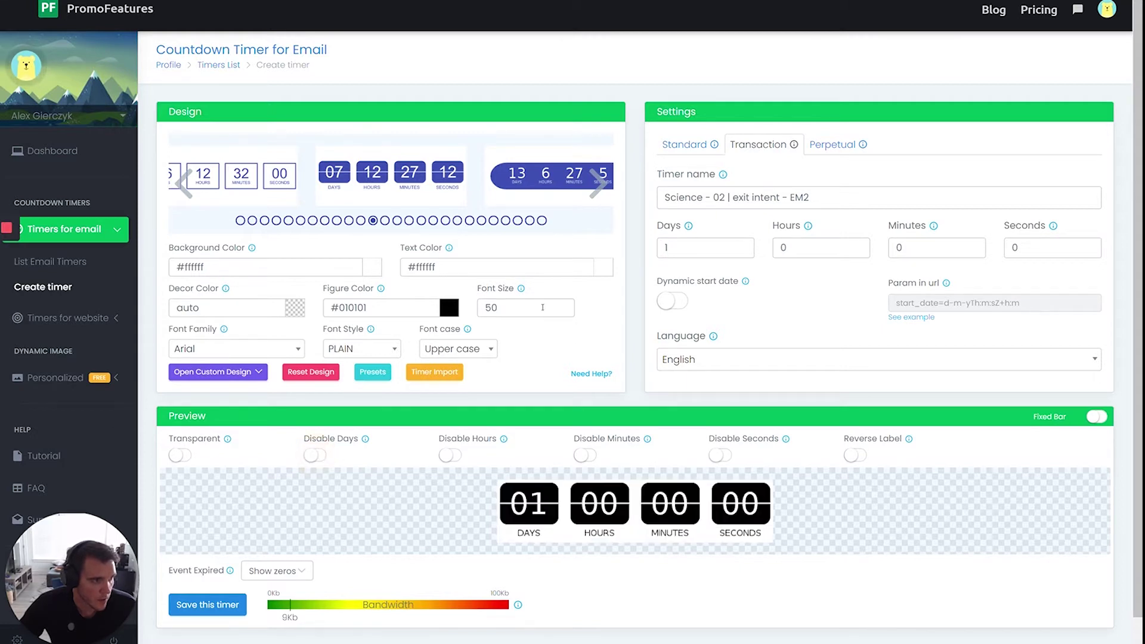
left_click(692, 249)
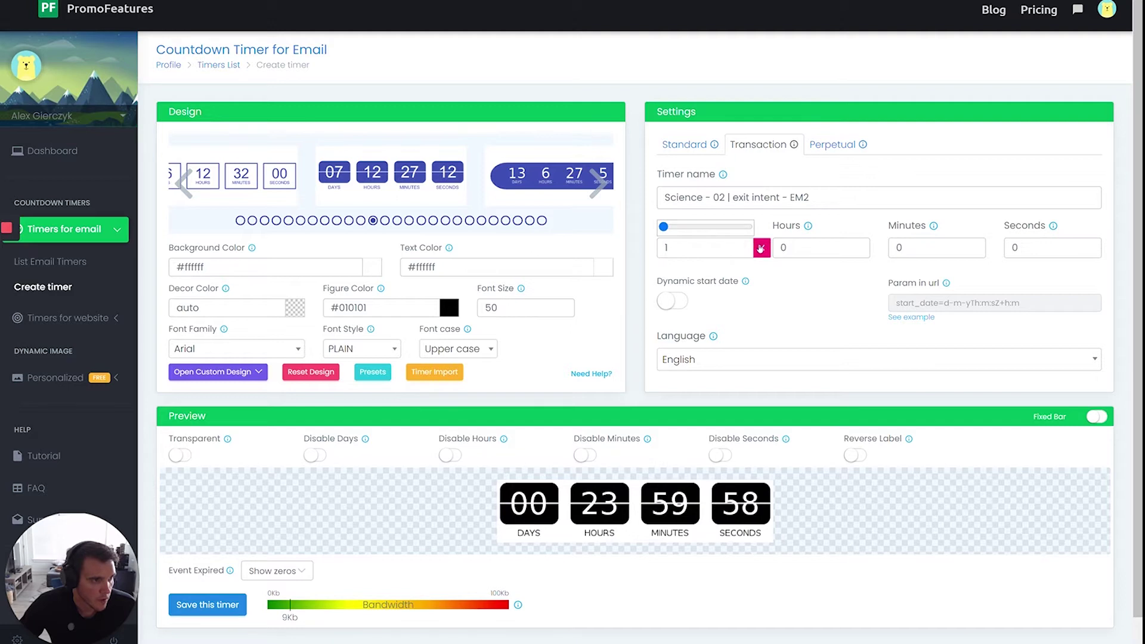
left_click(761, 247)
Step: Try 24 and then 25 in the Hours field, then reset Hours to 0
left_click(798, 247)
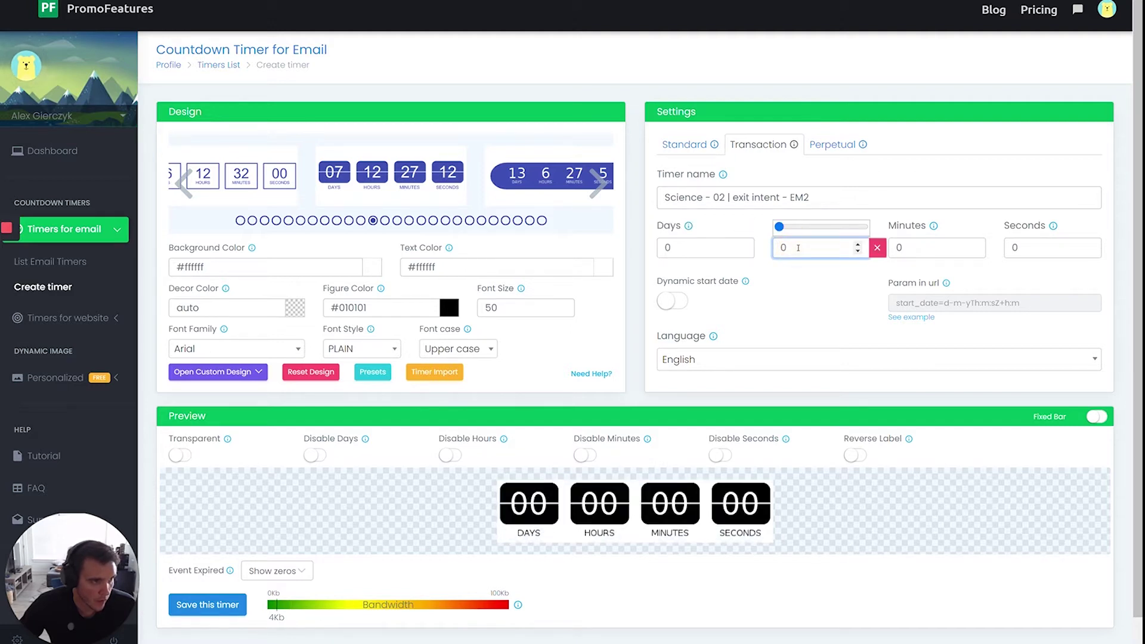
type("2425")
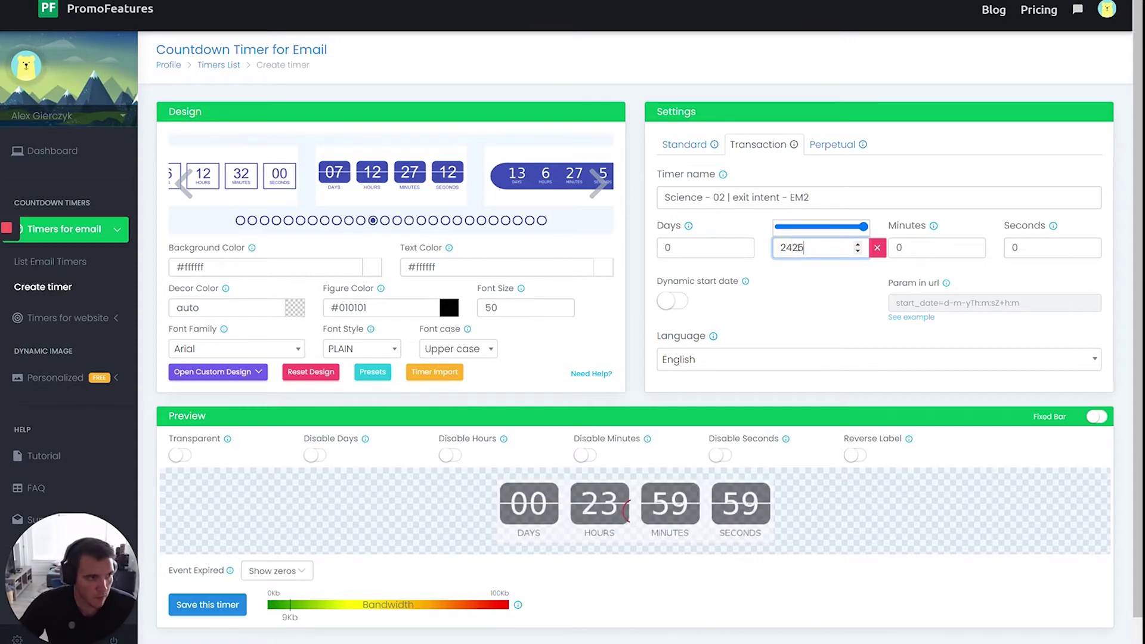
double_click(798, 248)
type("25")
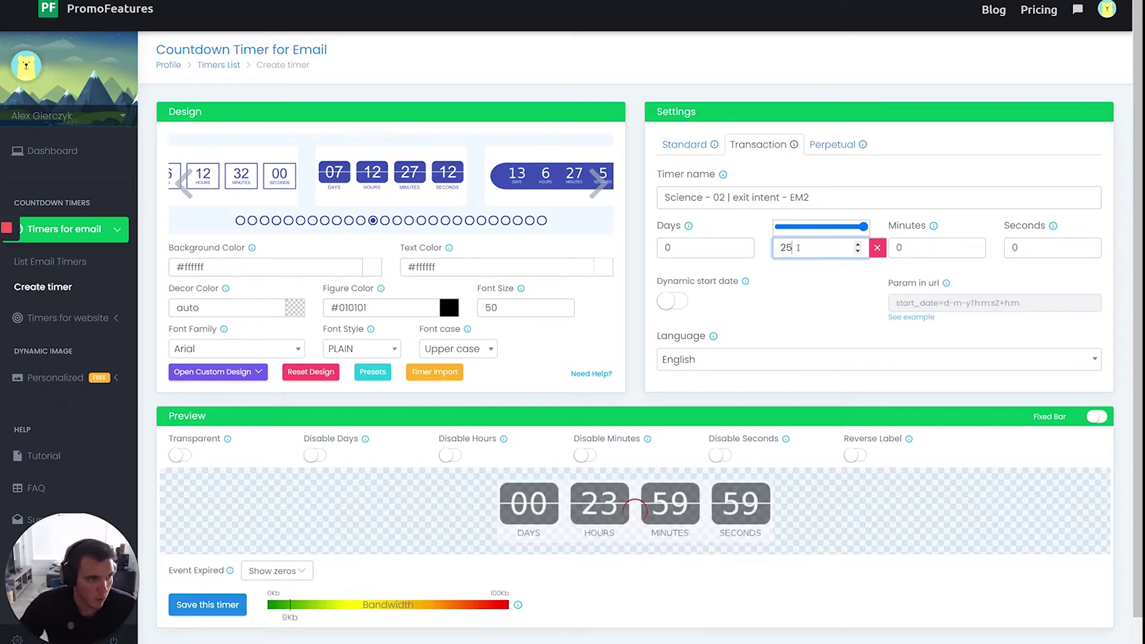
left_click(905, 167)
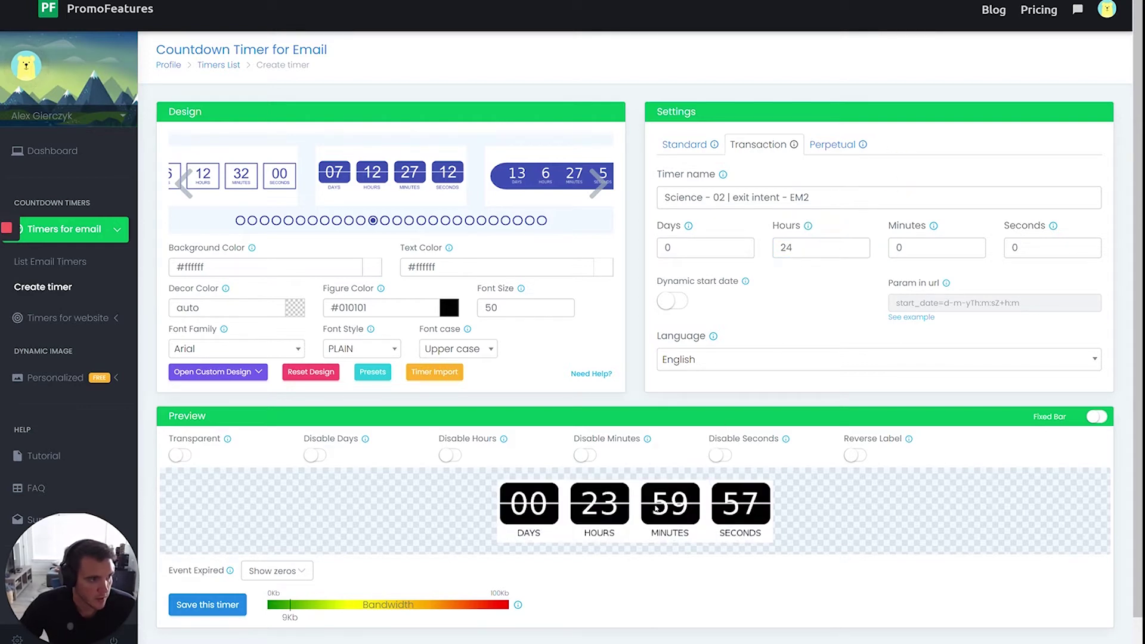
left_click(799, 251)
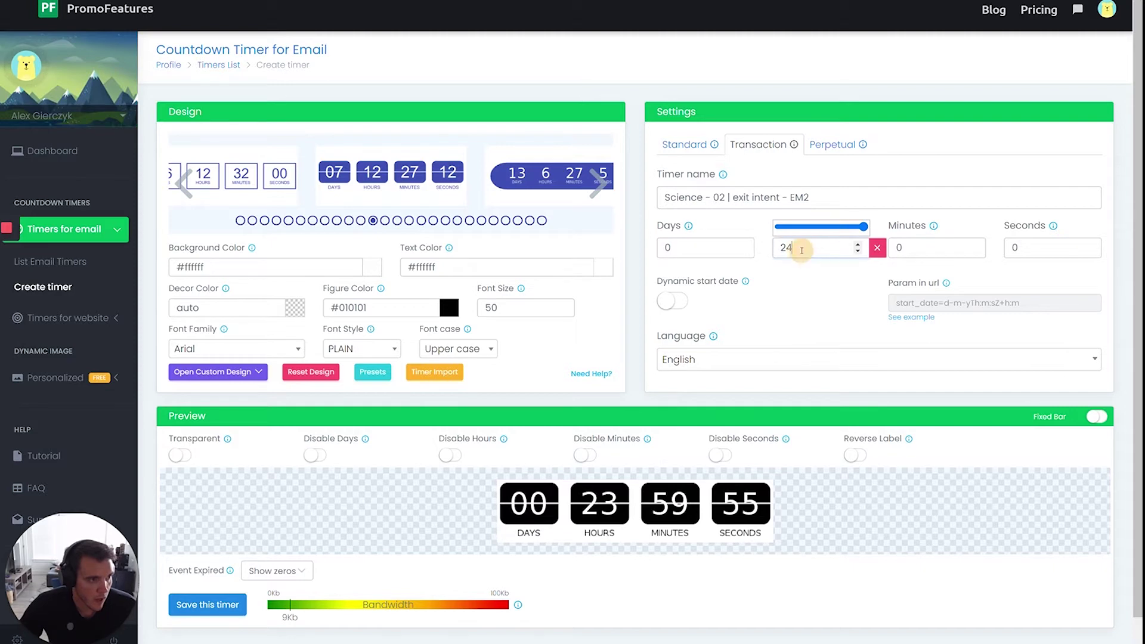
double_click(801, 250)
key("BackSpace")
type("0")
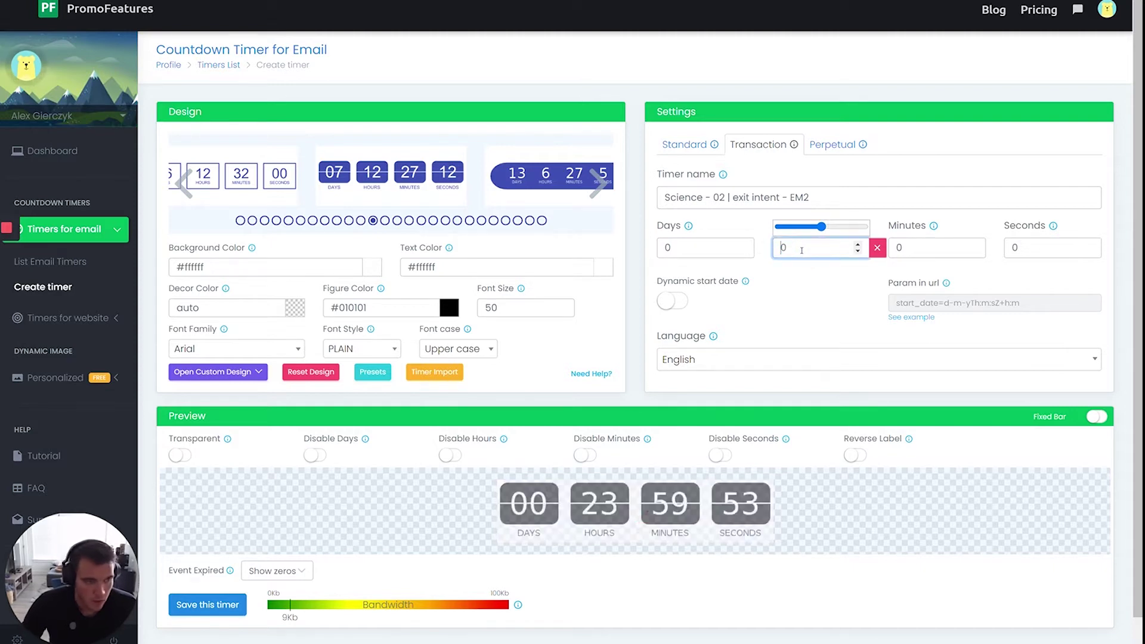
Step: Set Days to 2 and hide days so the preview counts down 48 hours
double_click(689, 251)
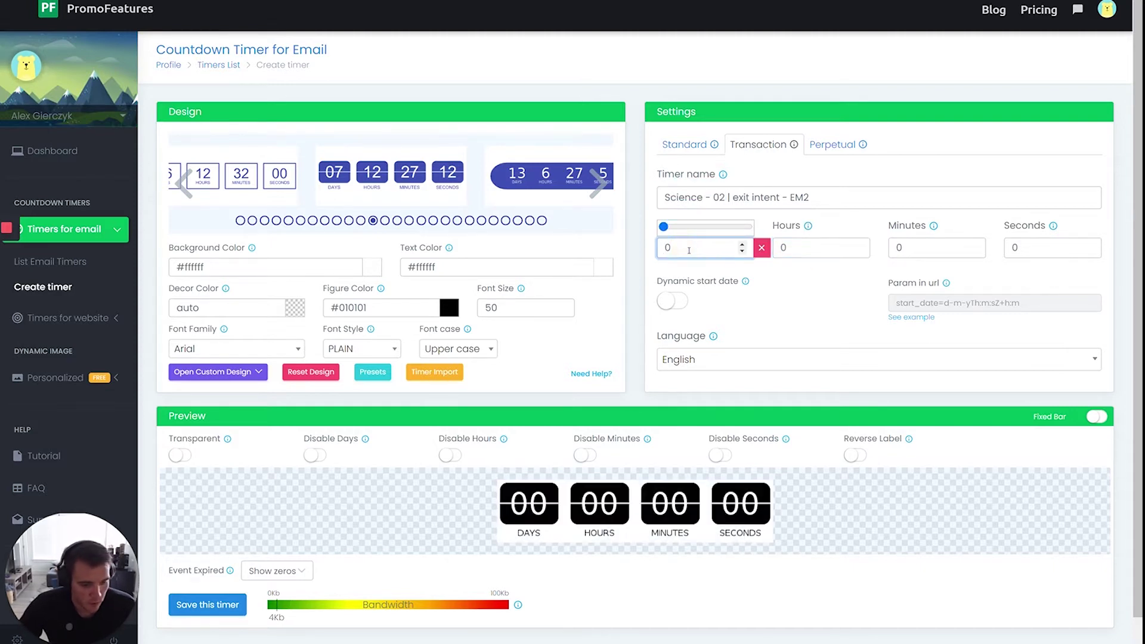
type("2")
left_click(922, 152)
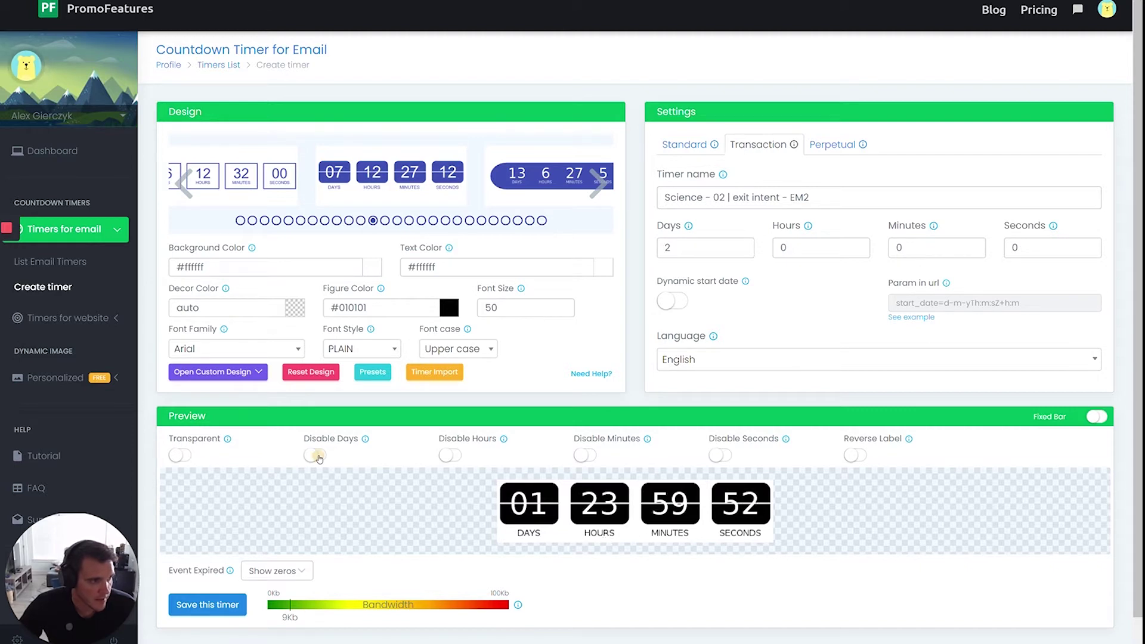
left_click(316, 457)
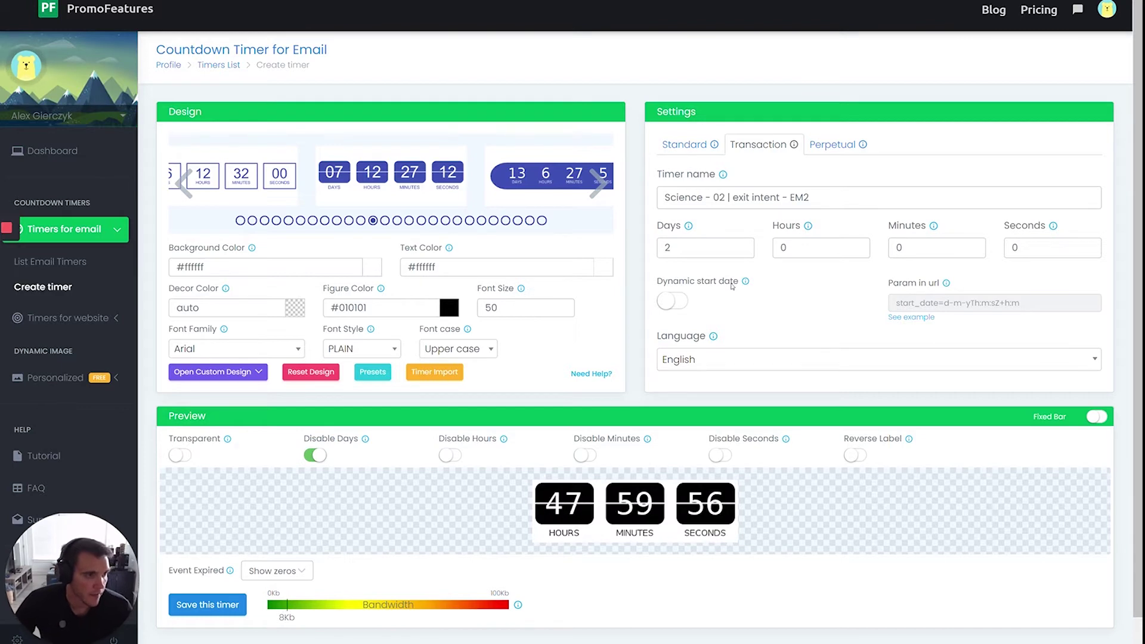
left_click(749, 246)
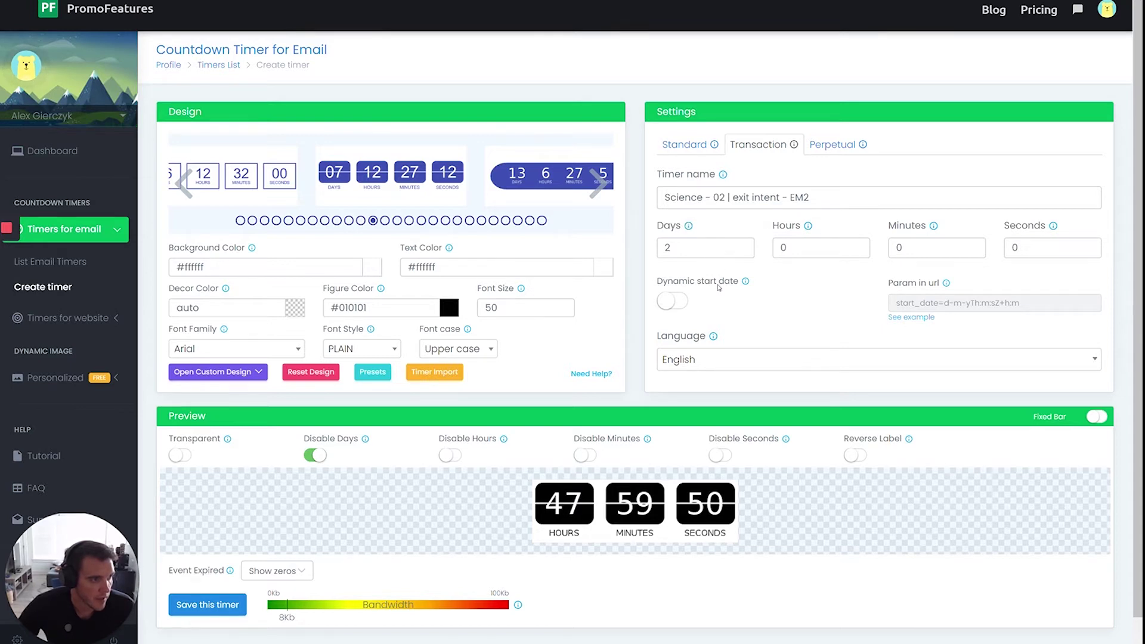
scroll(706, 293, "down", 1)
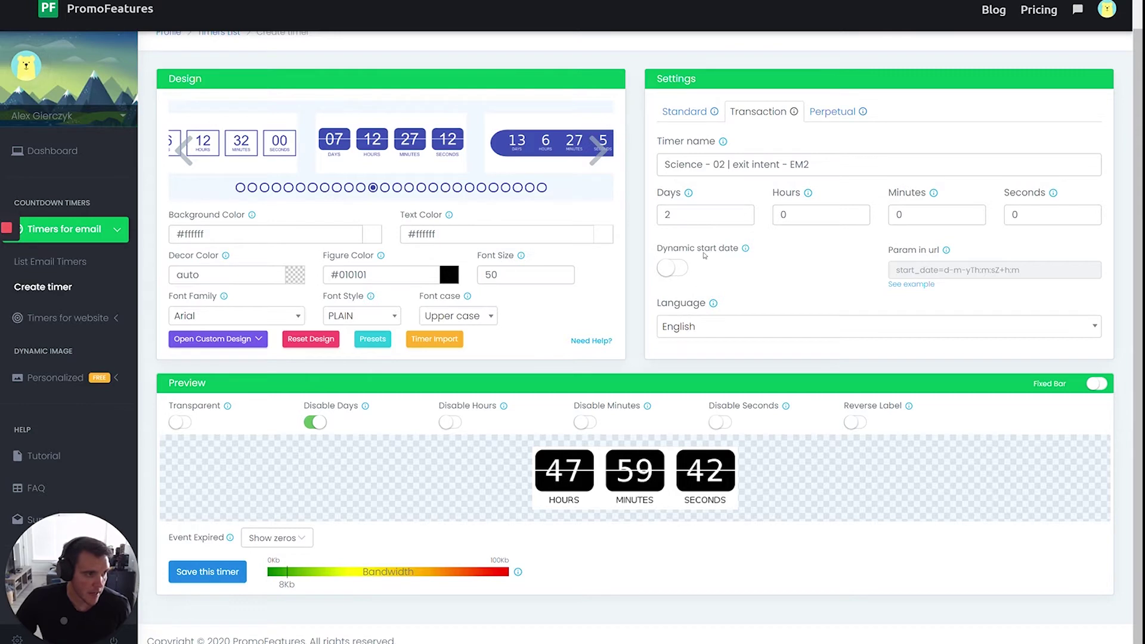
Step: Change Days from 2 to 1 and set Event Expired to Show message
left_click(706, 219)
left_click(706, 218)
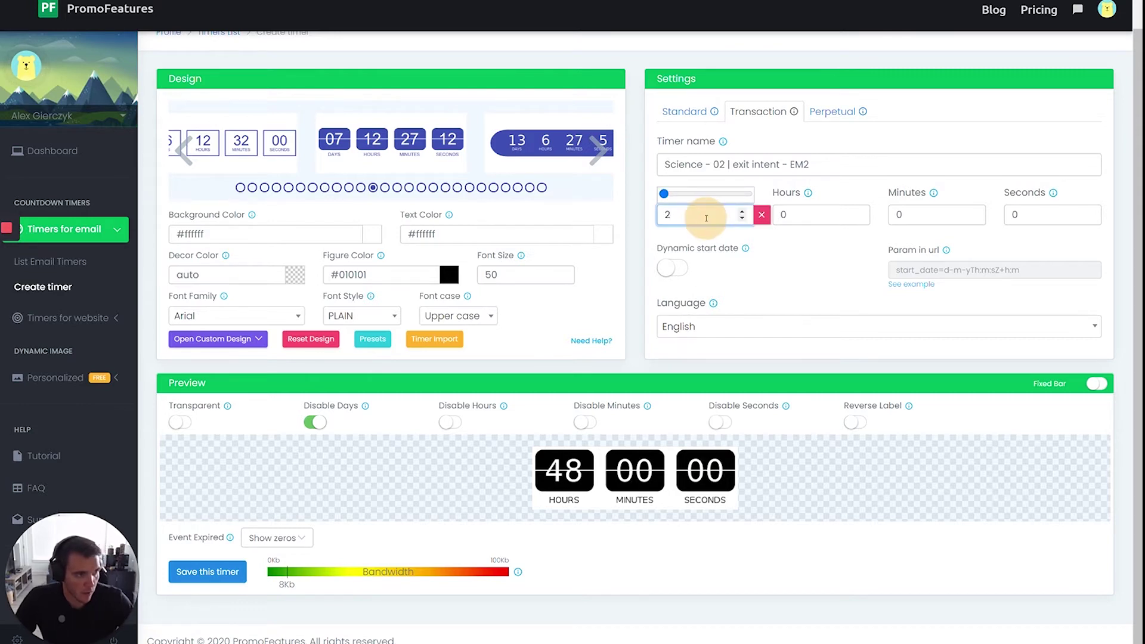
key("BackSpace")
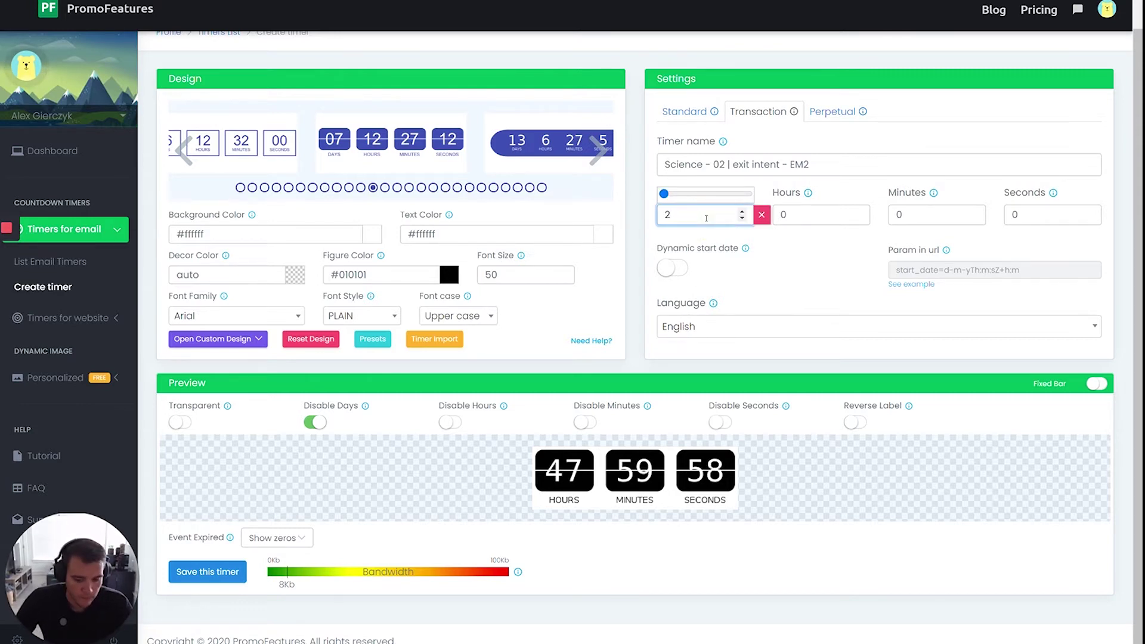
type("1")
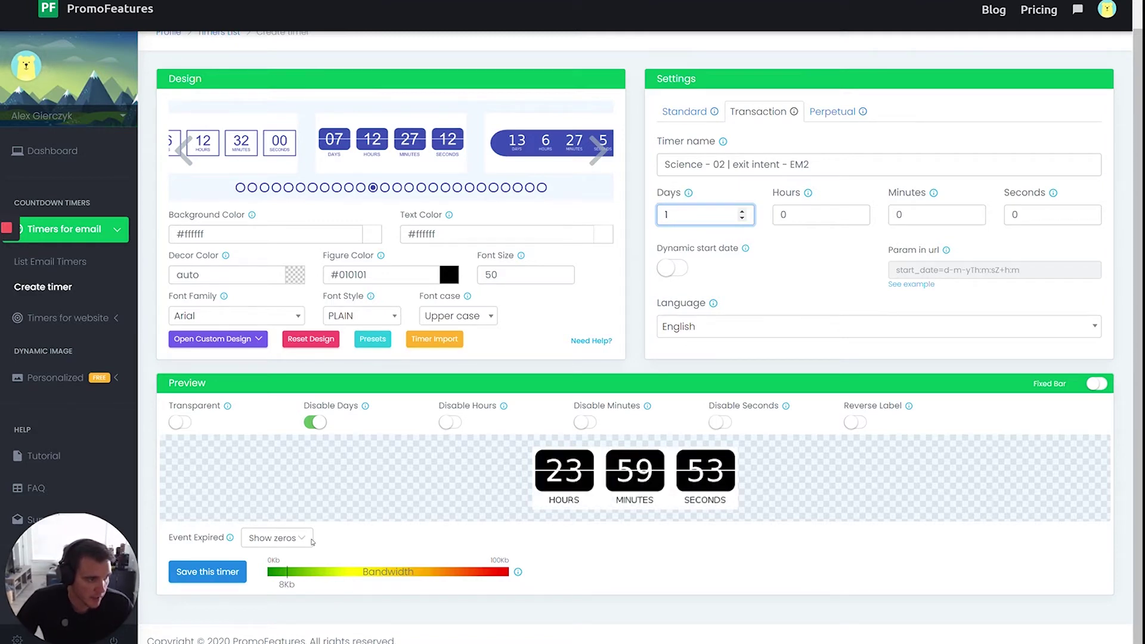
left_click(296, 540)
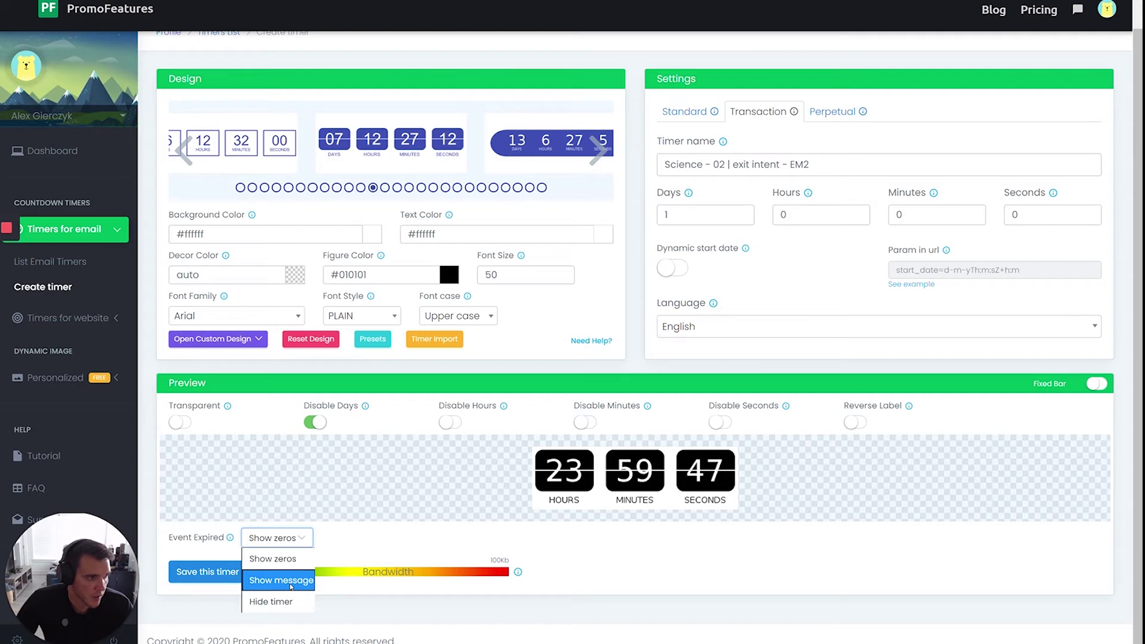
left_click(290, 586)
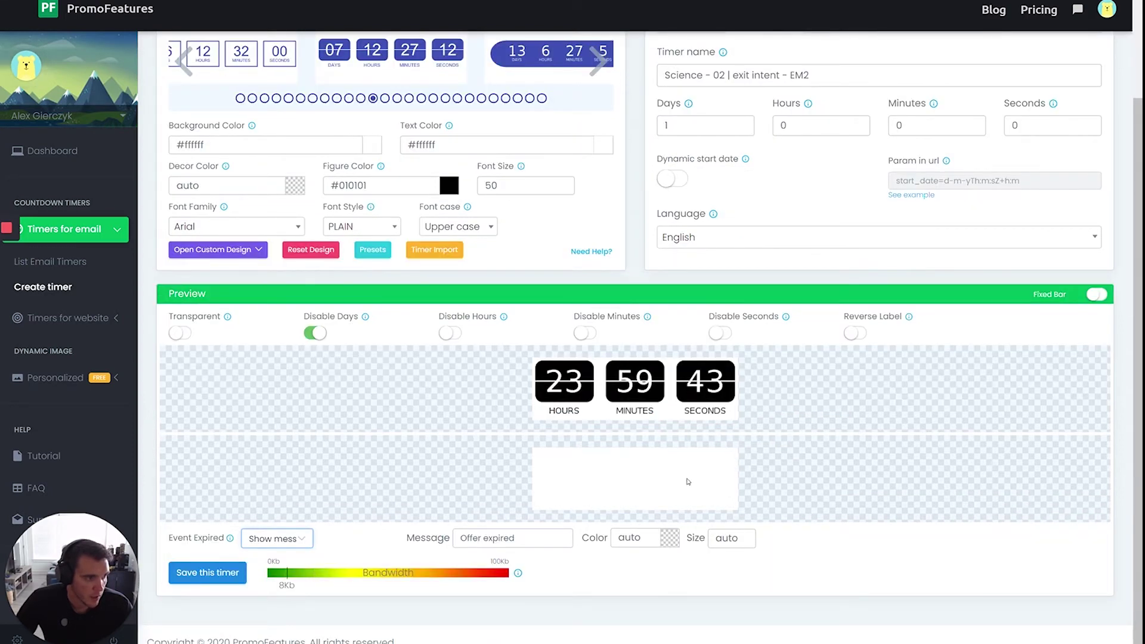
Step: Make the expired message colour black (#000000) and save the timer
left_click(641, 537)
left_click(641, 538)
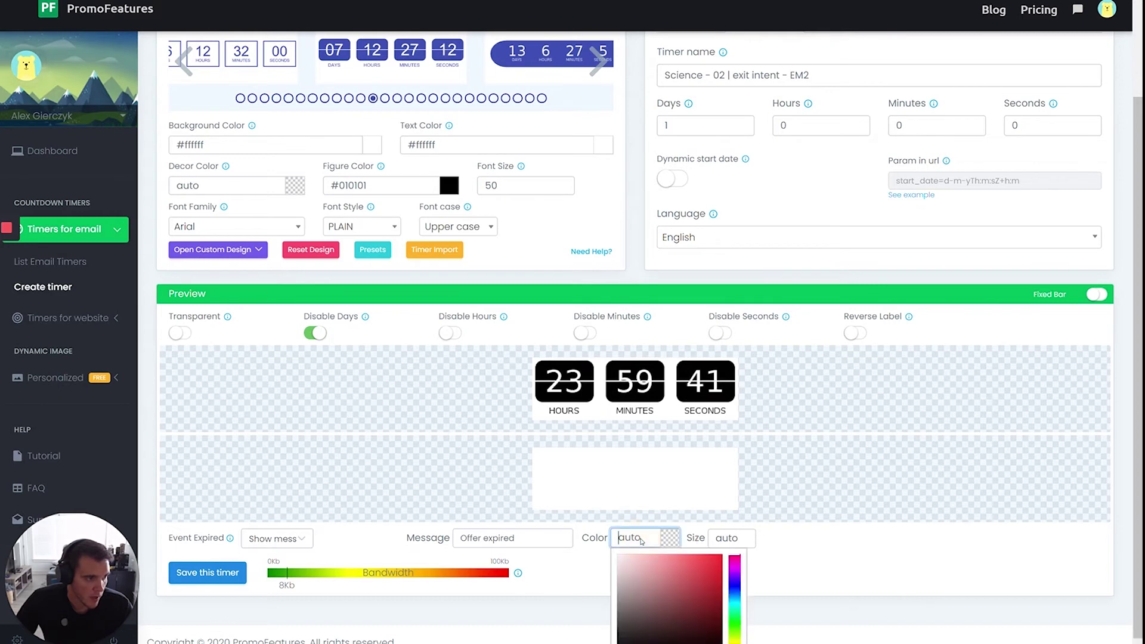
left_click_drag(674, 567, 621, 637)
left_click(823, 527)
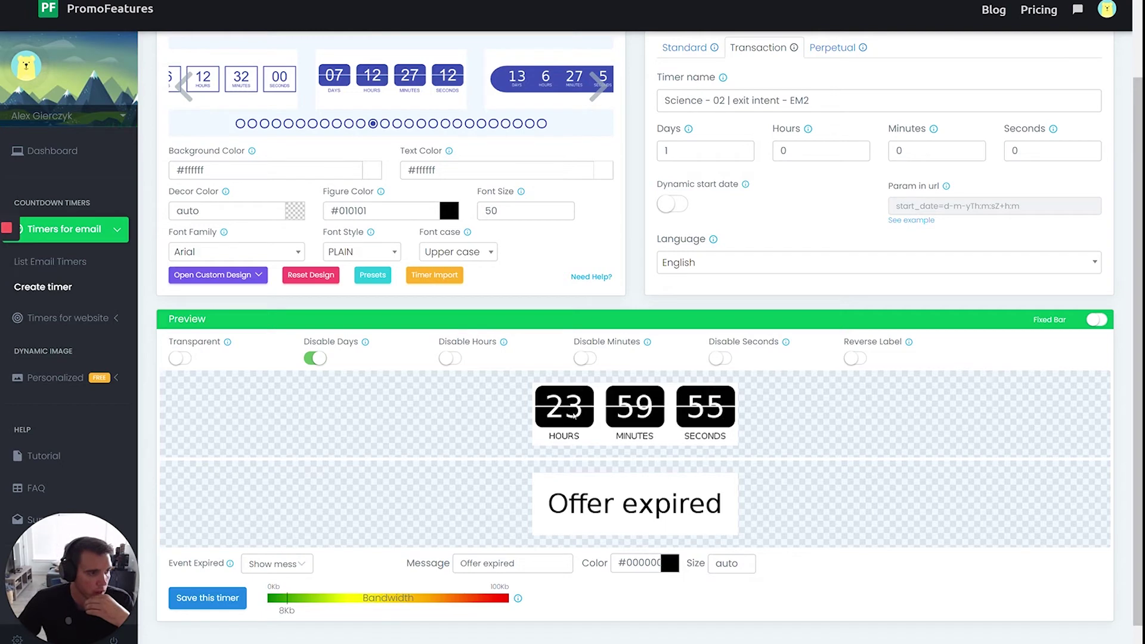
scroll(767, 171, "up", 2)
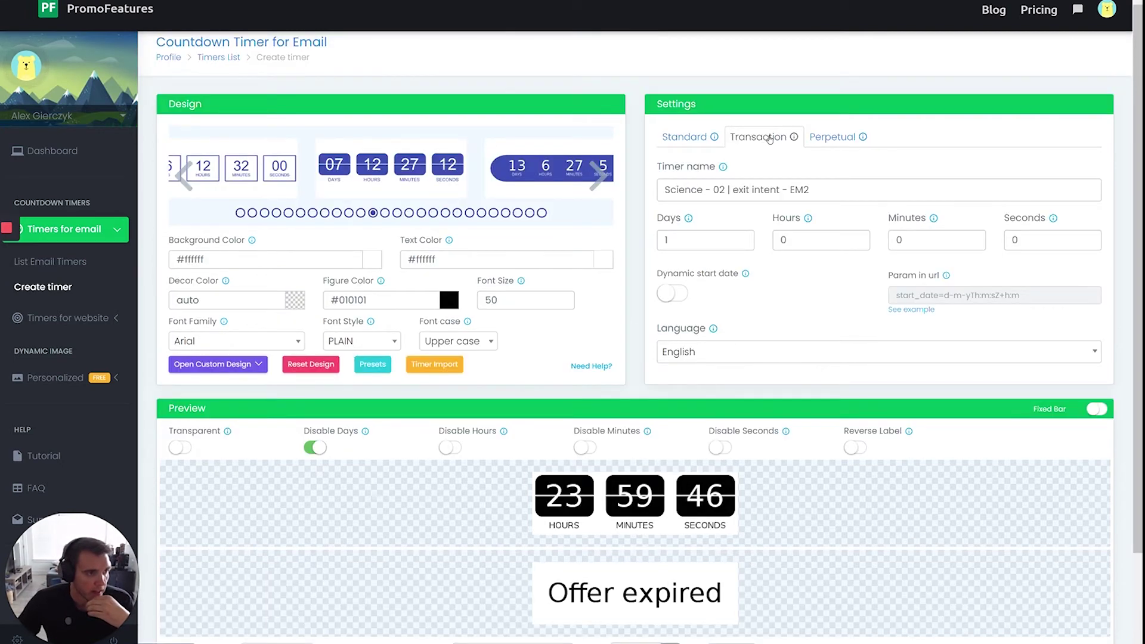
scroll(607, 452, "down", 2)
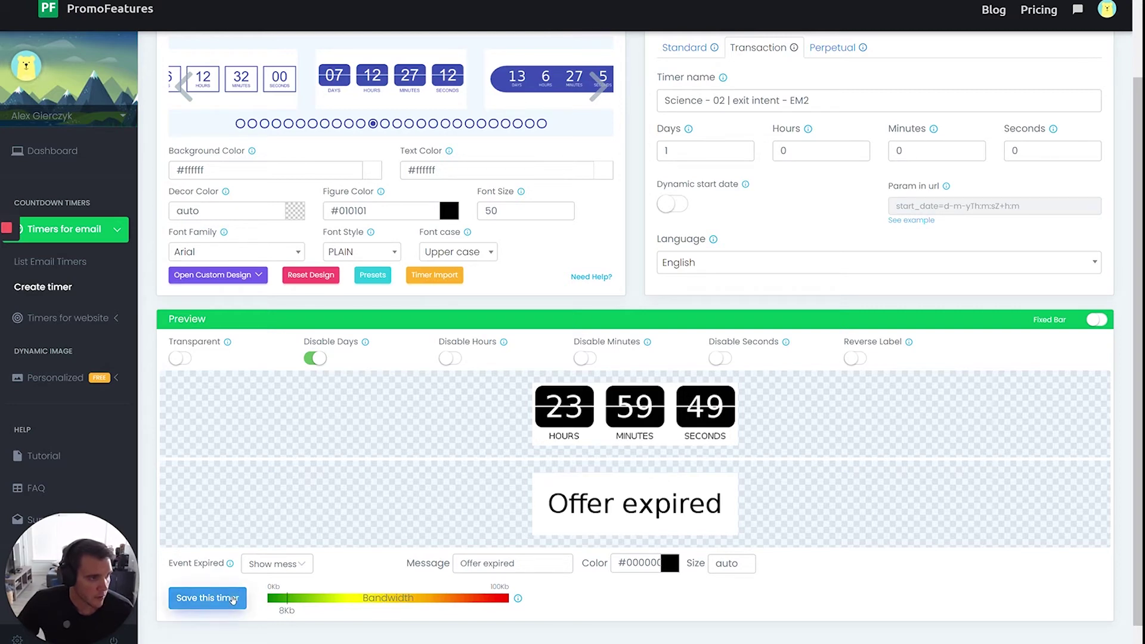
left_click(231, 599)
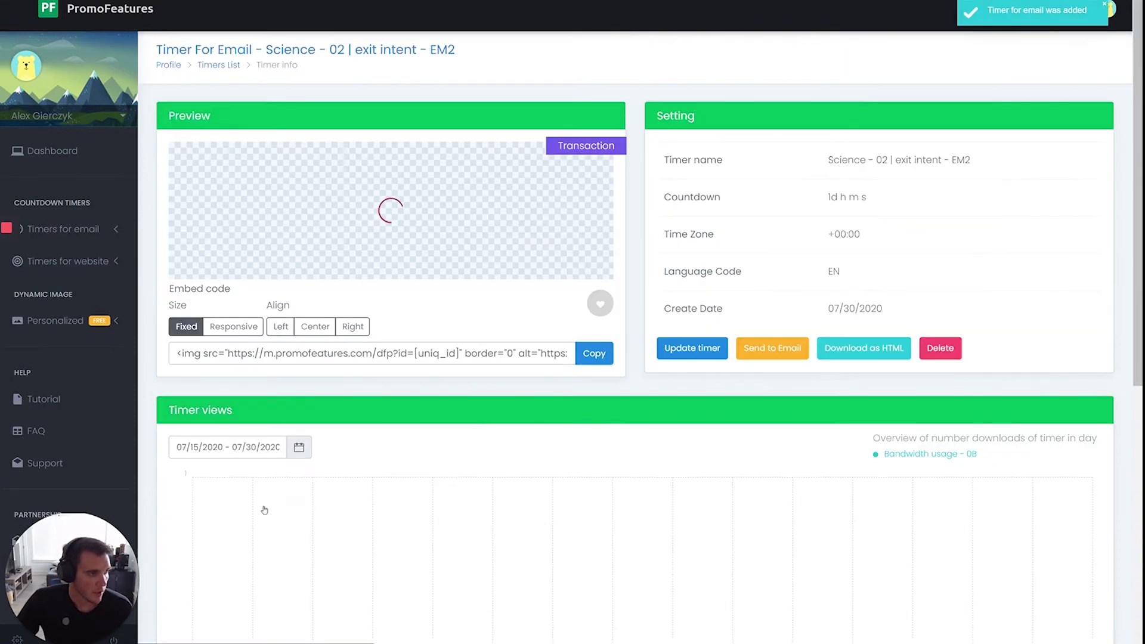
Step: Set the embed code to Fixed size and Center alignment, then copy it
left_click_drag(203, 353, 459, 354)
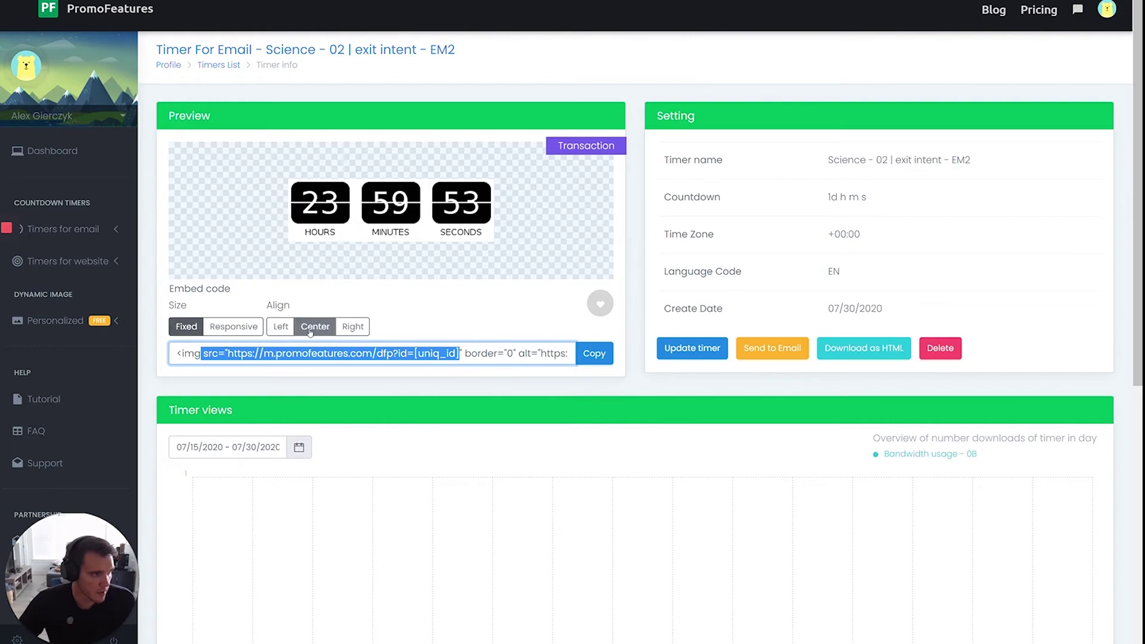
left_click(245, 328)
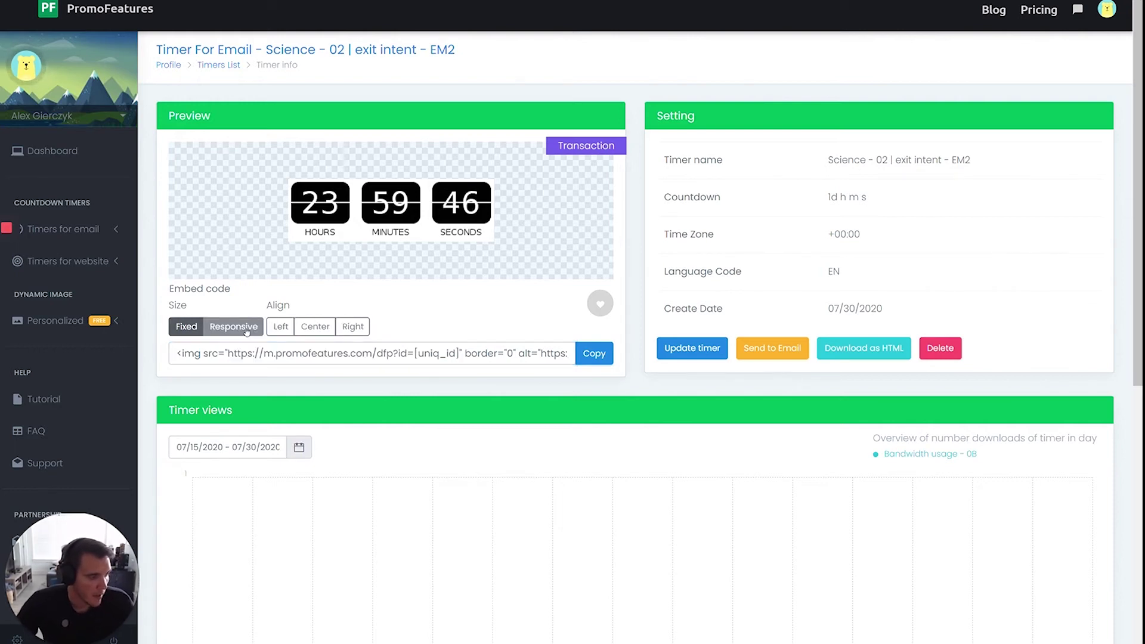
left_click(246, 330)
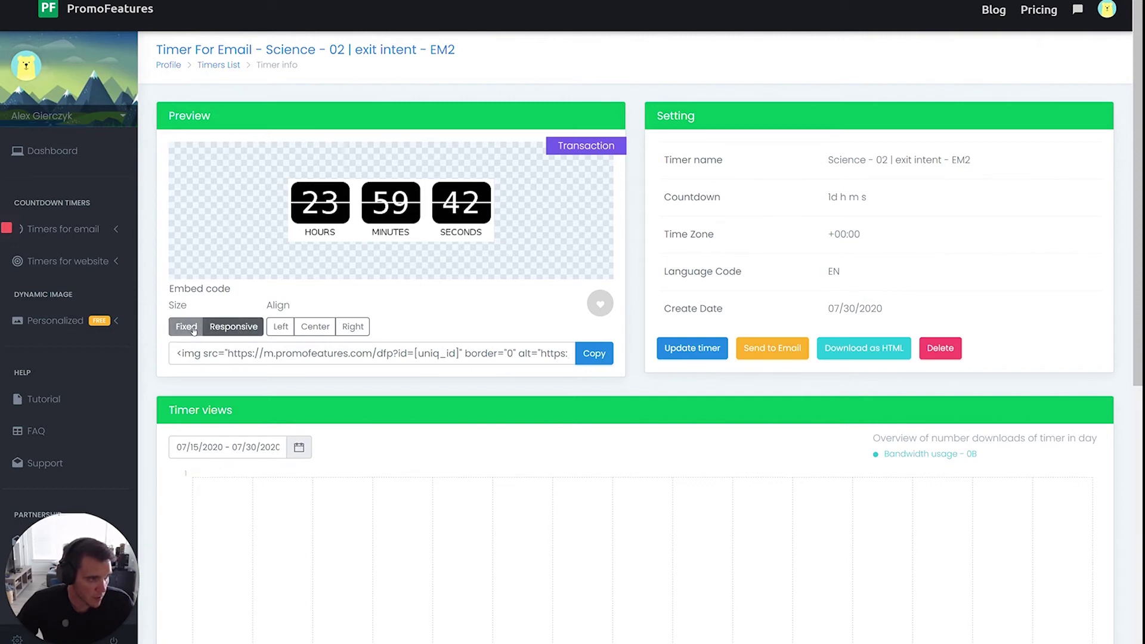
left_click(229, 328)
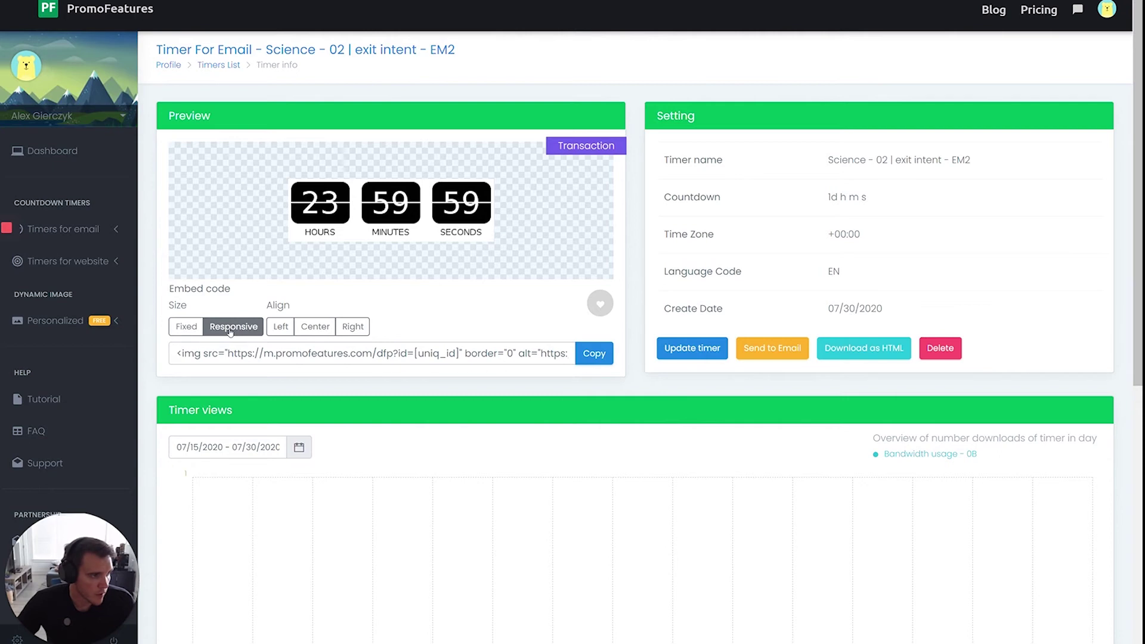
left_click(253, 354)
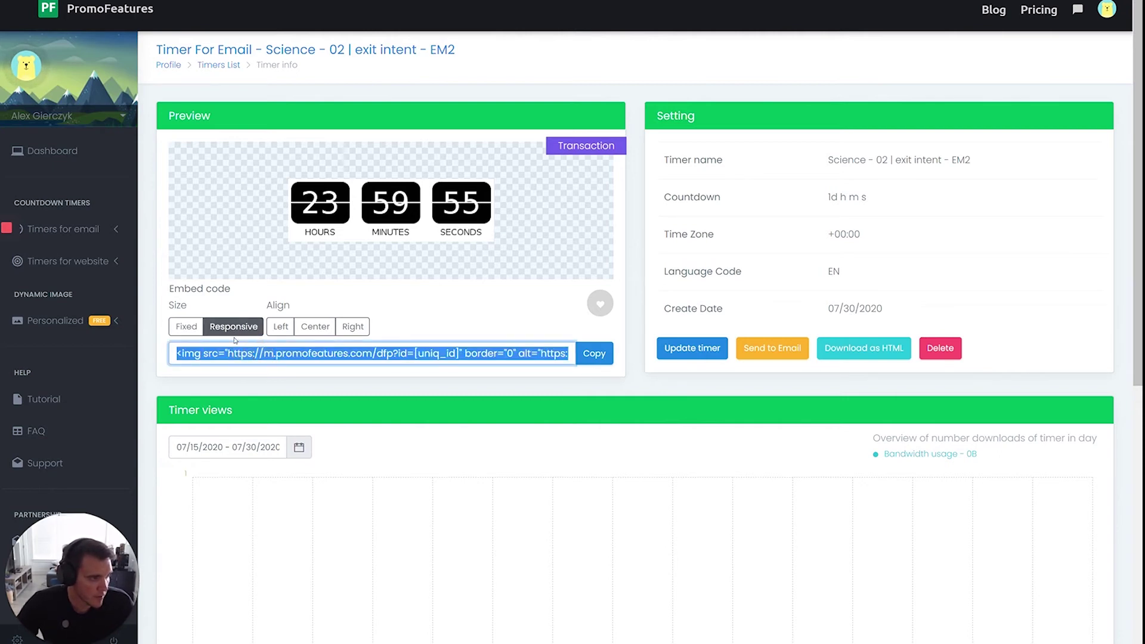
left_click(185, 326)
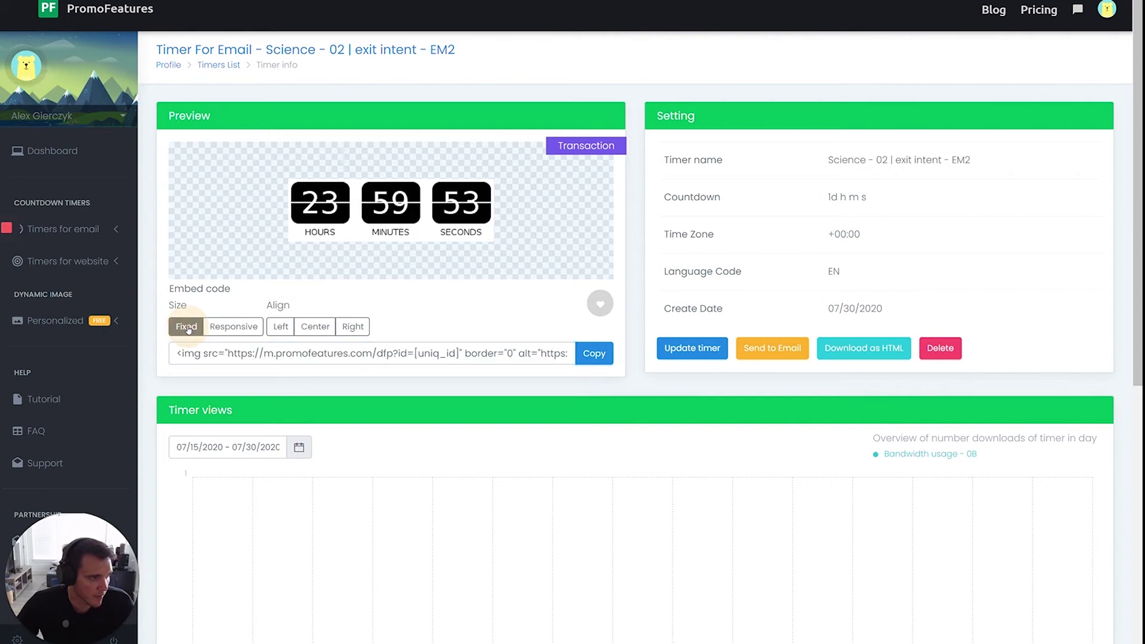
left_click(310, 332)
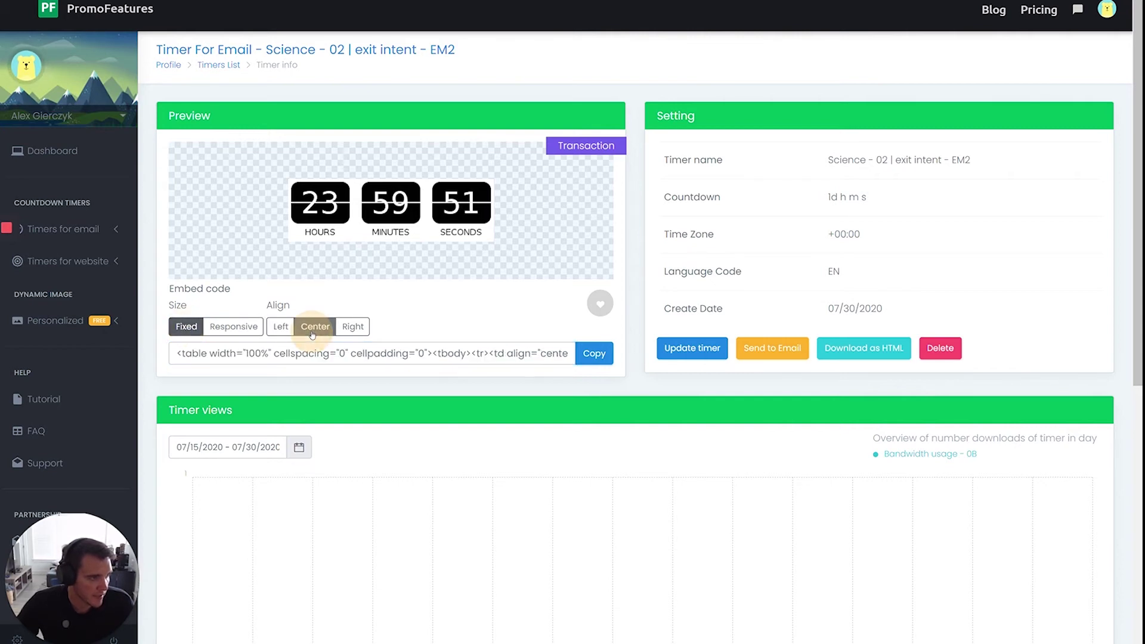
left_click(589, 359)
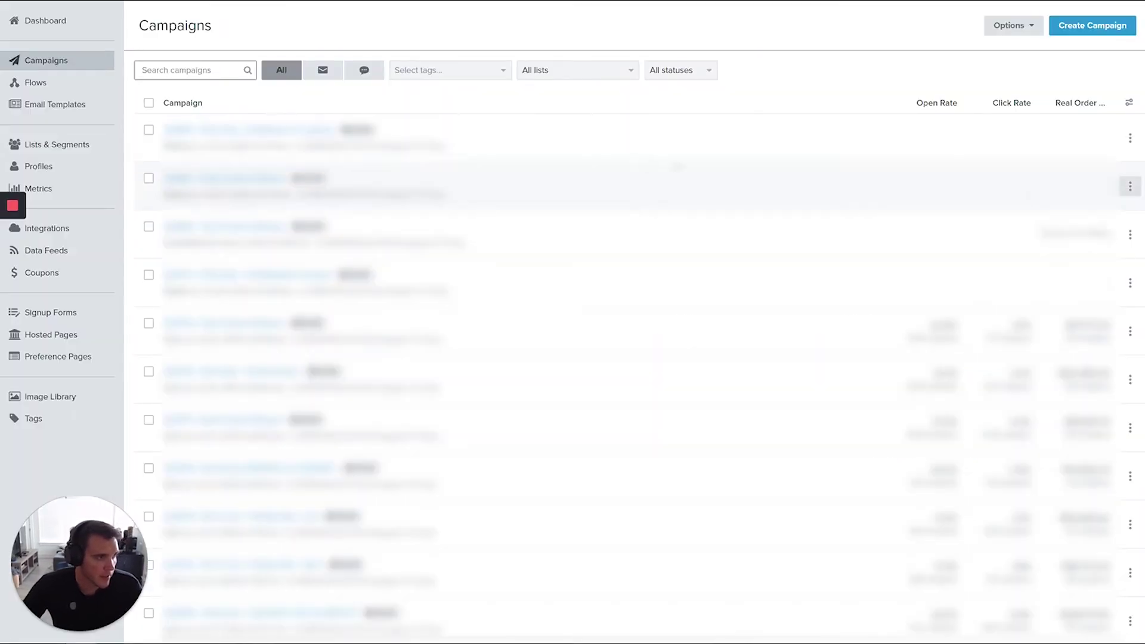
Step: Clone the first campaign under the name 'test'
left_click(1129, 138)
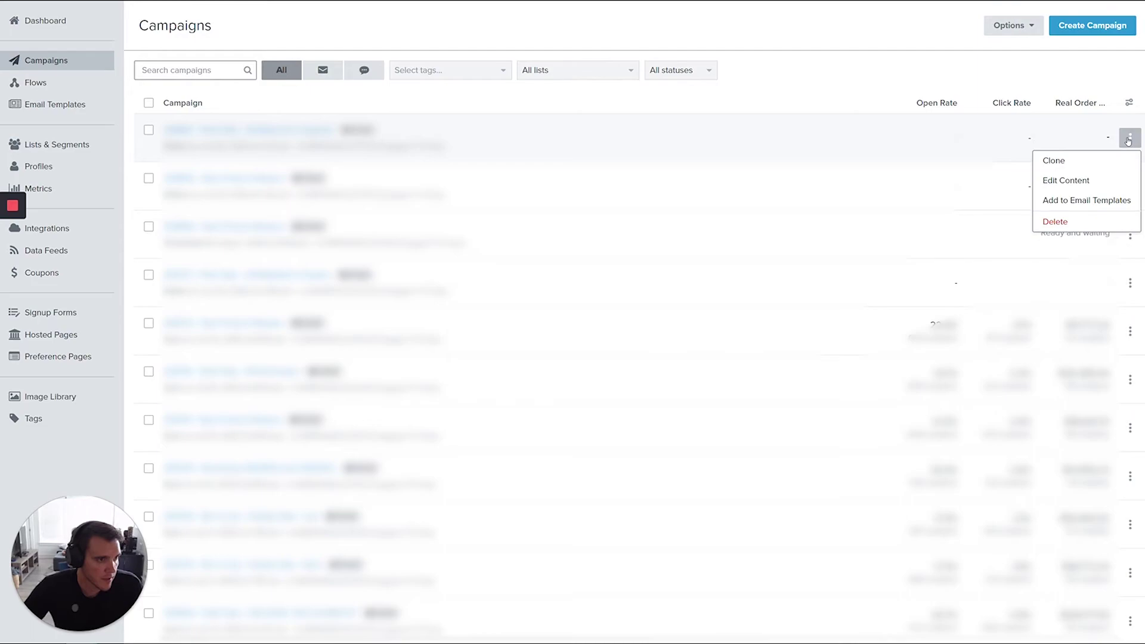
left_click(1071, 162)
type("test")
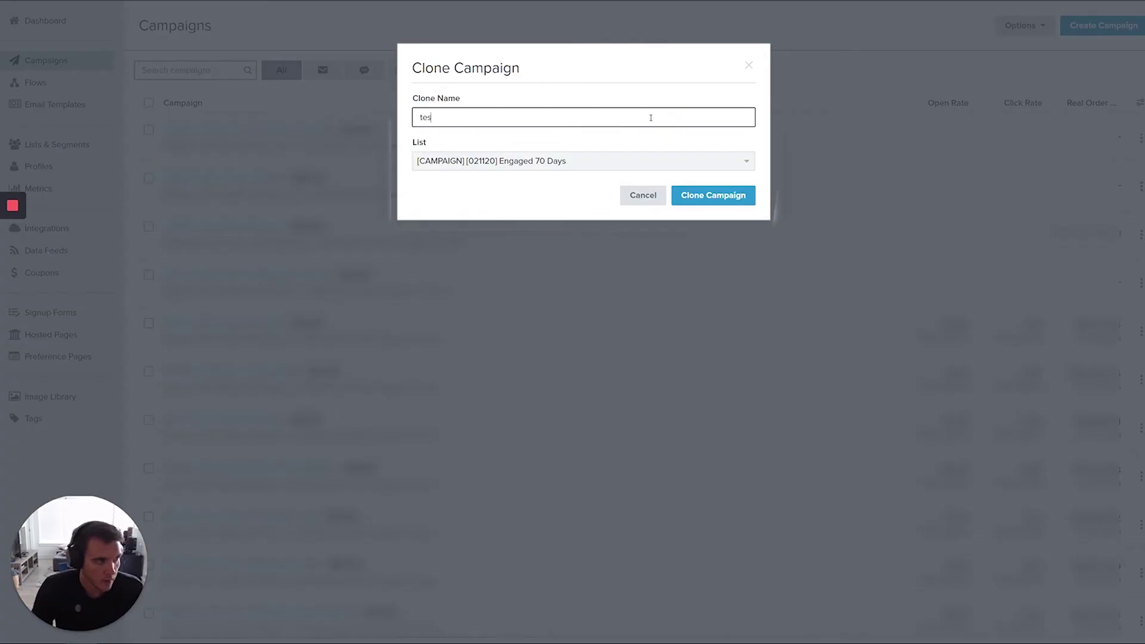
left_click(710, 195)
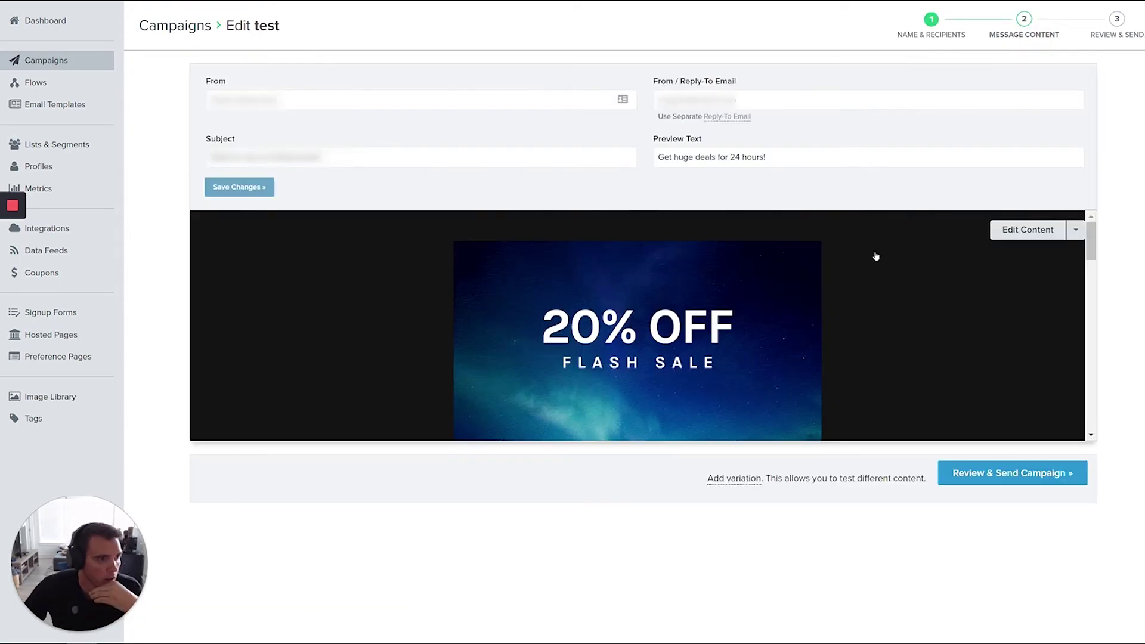
Step: Delete the old 368-hour countdown block from the email content
left_click(1006, 232)
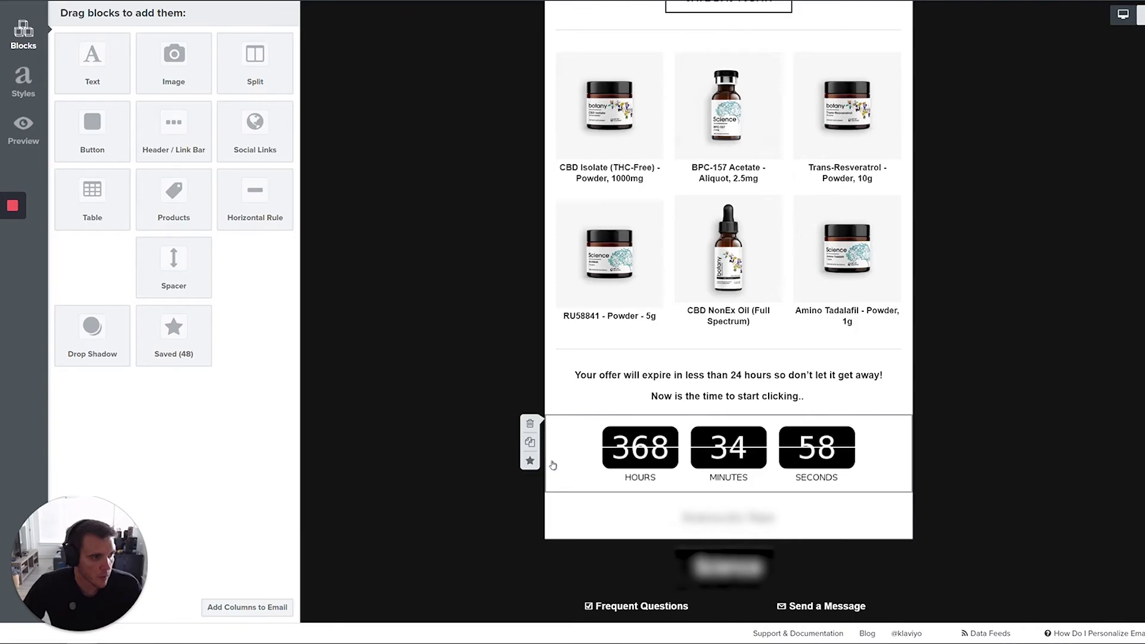
left_click(530, 423)
left_click(728, 117)
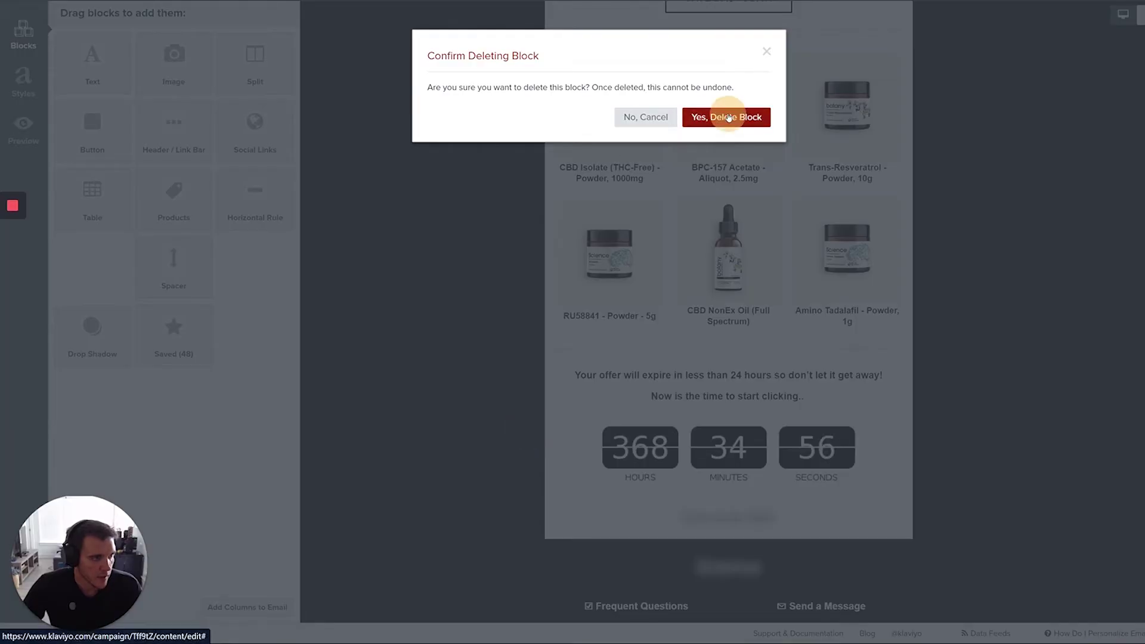
Step: Add a Text block below the clicking line, paste the timer embed code into its source, and save
left_click(94, 75)
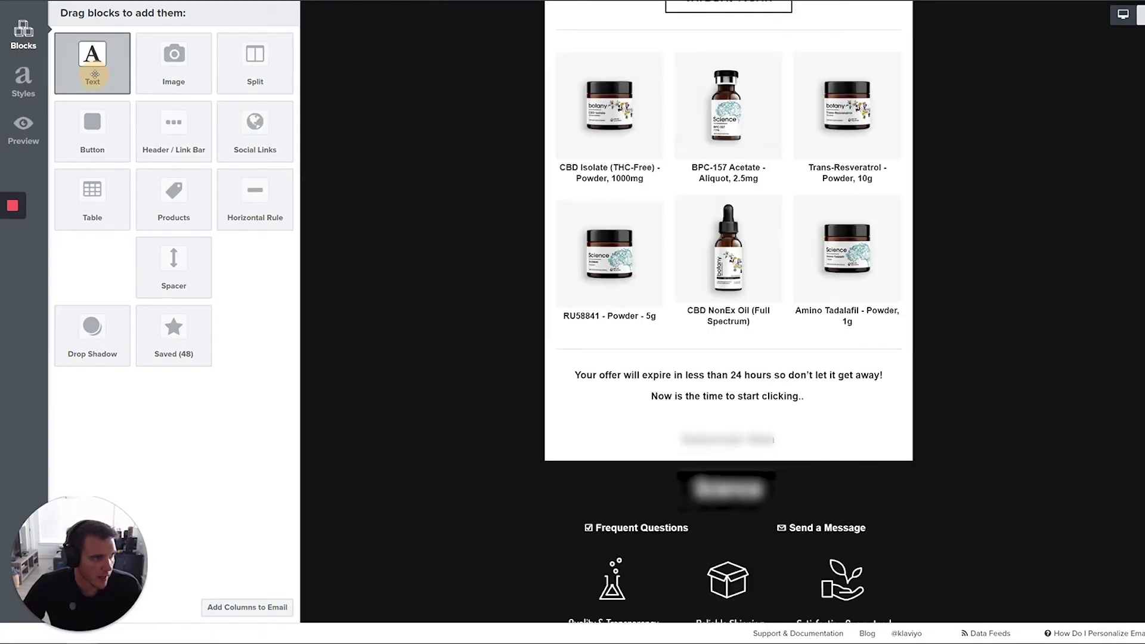
left_click_drag(95, 75, 704, 424)
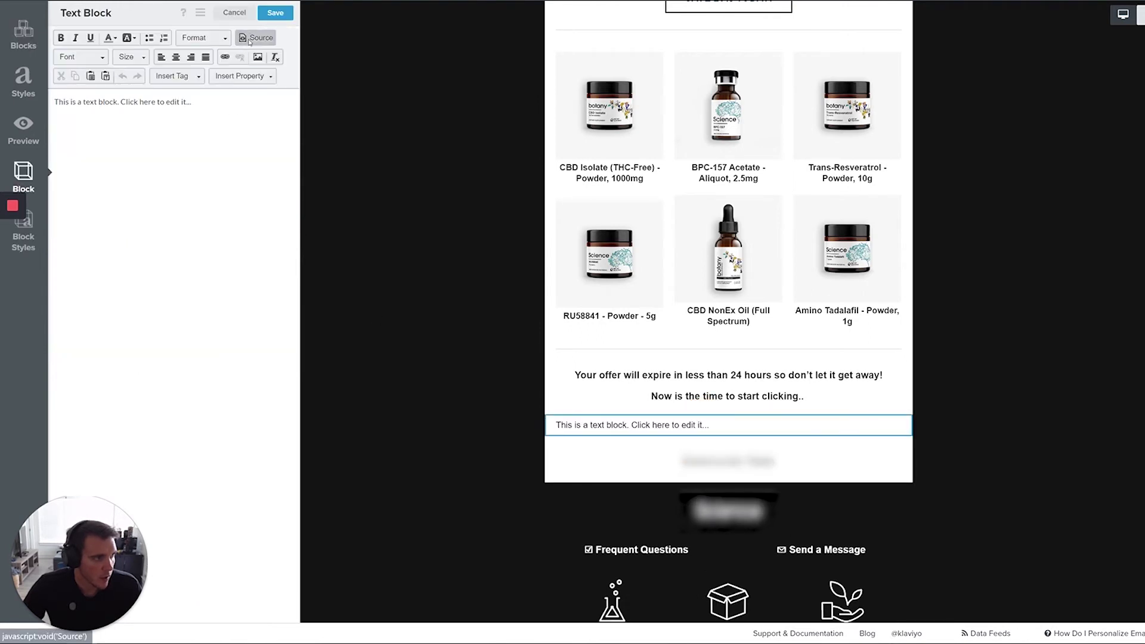
left_click(249, 38)
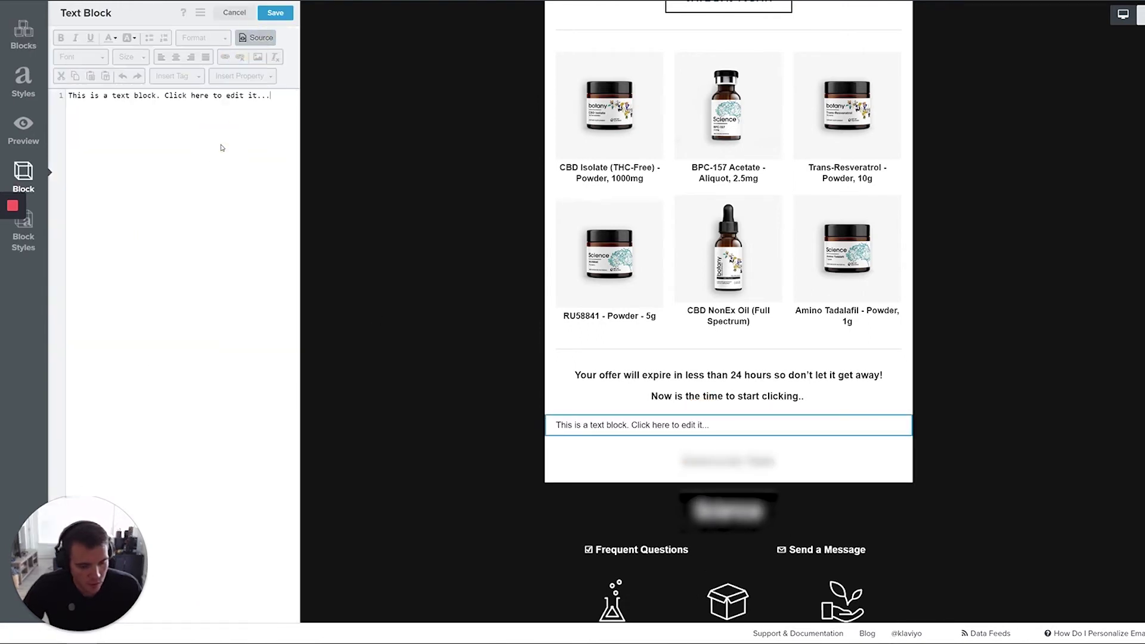
key("ctrl+a")
key("ctrl+v")
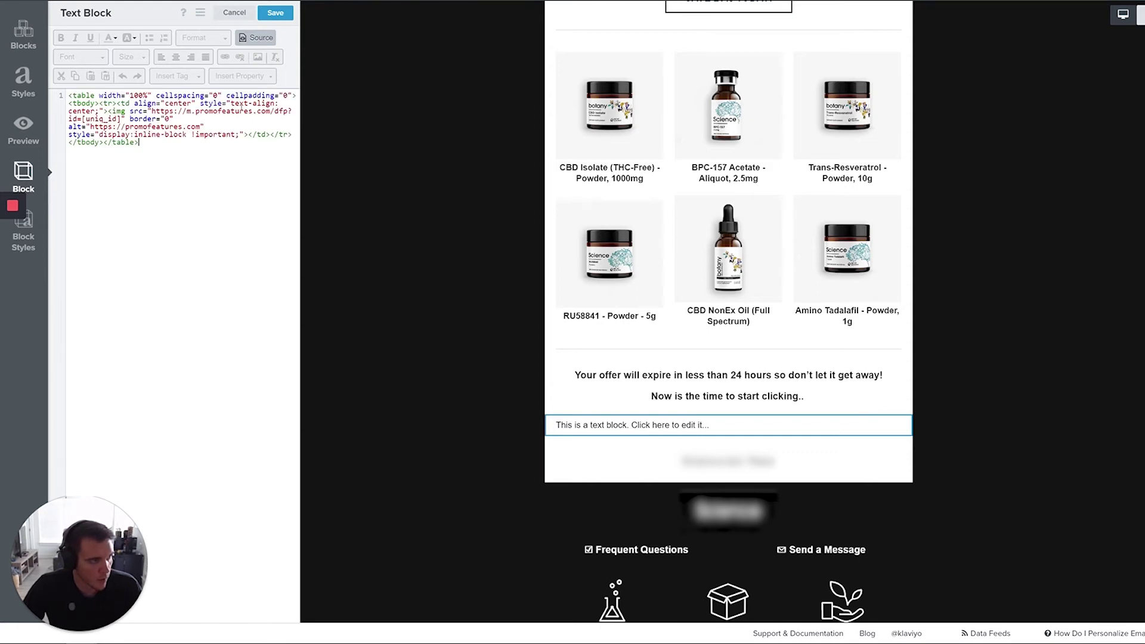
left_click(276, 17)
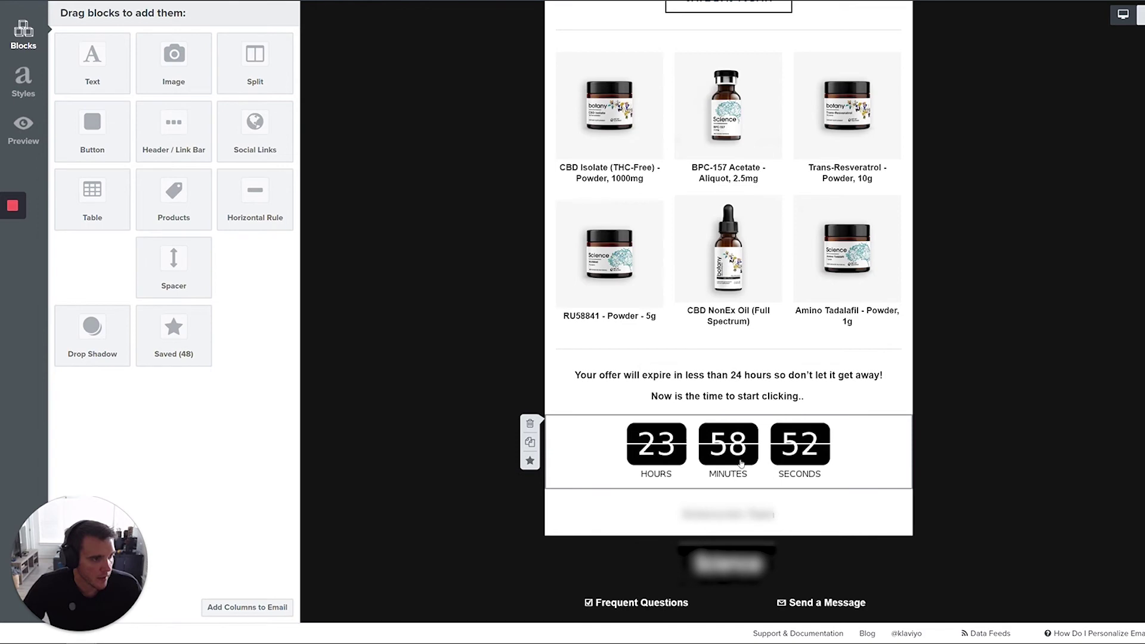
left_click(1142, 14)
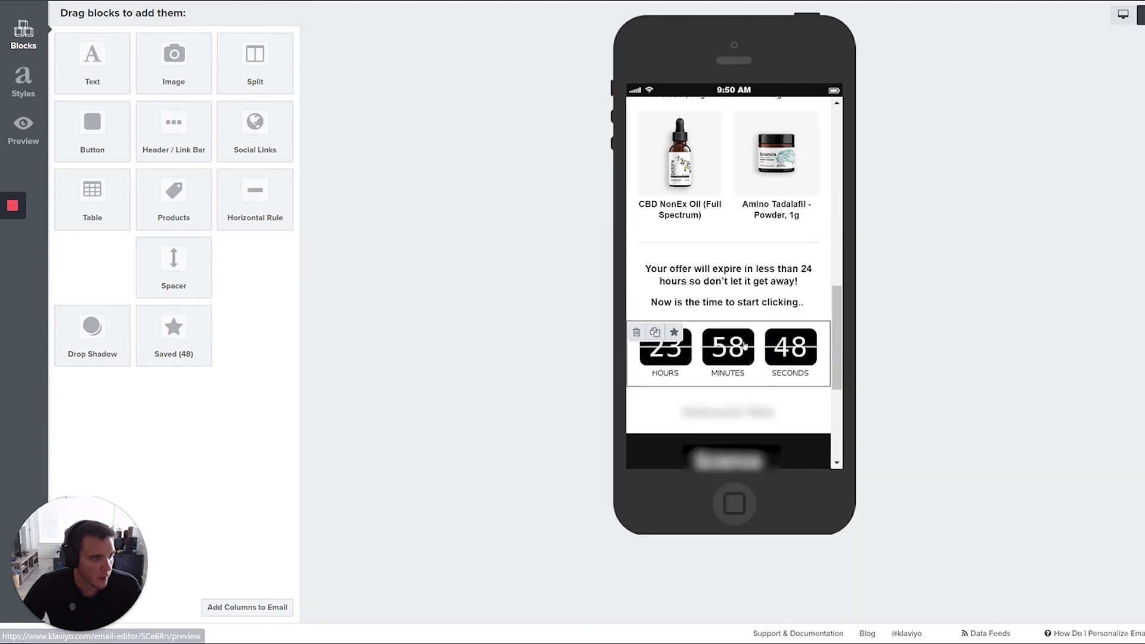
Step: Return the Klaviyo email preview from the phone layout to desktop width
left_click(1123, 14)
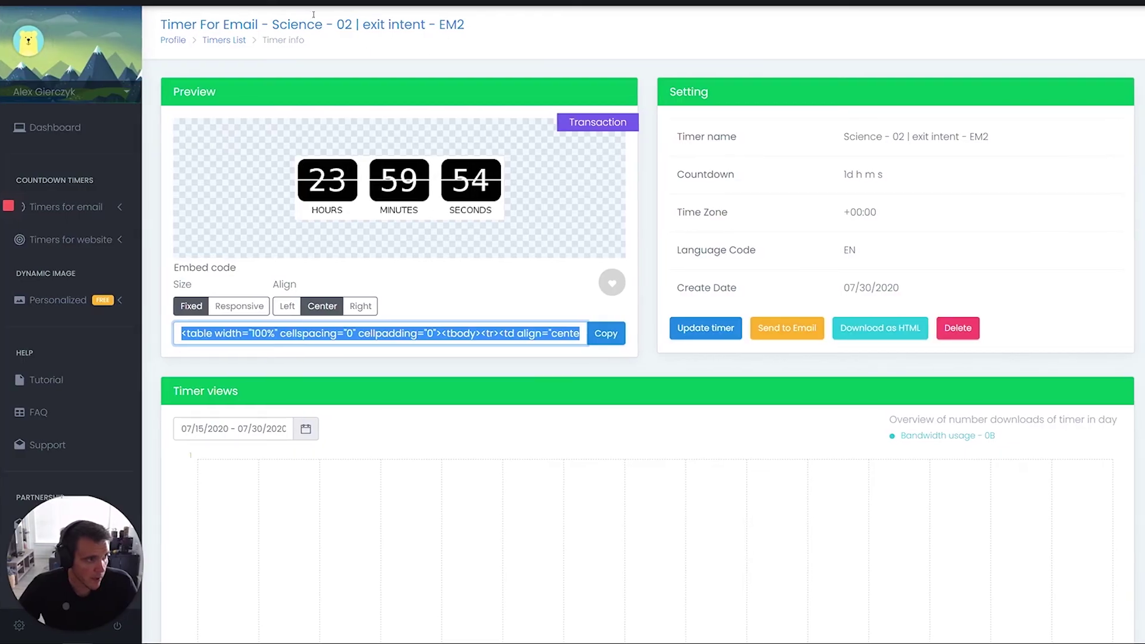
Step: From the list of email timers, open the Science - 02 | exit intent - EM2 timer for editing
left_click(70, 124)
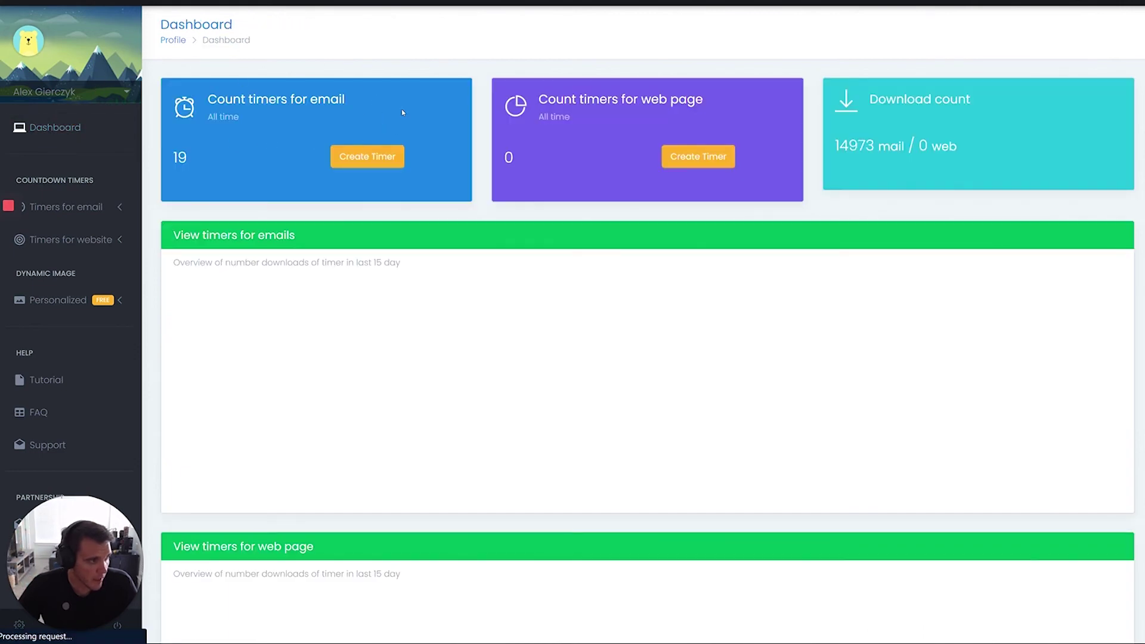
left_click(88, 206)
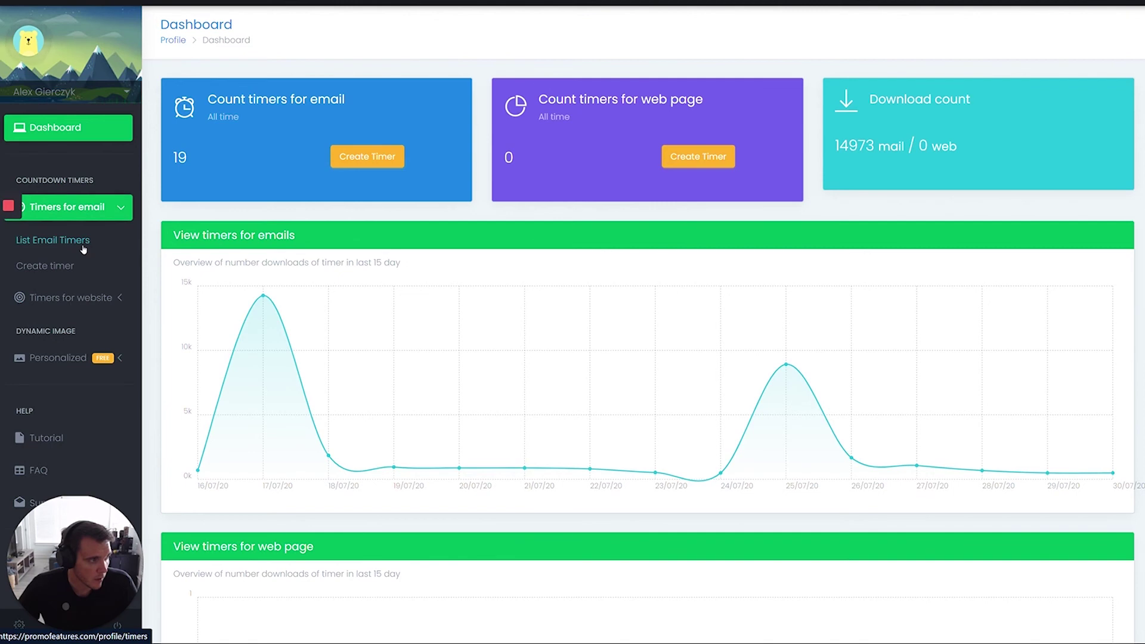
left_click(83, 249)
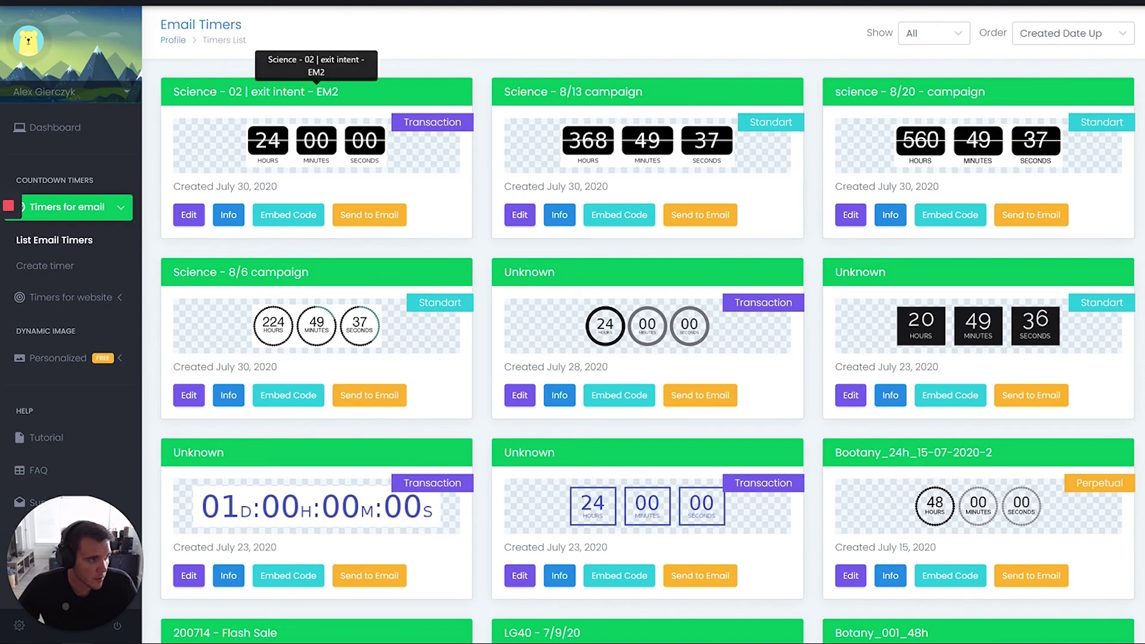
left_click_drag(177, 91, 316, 91)
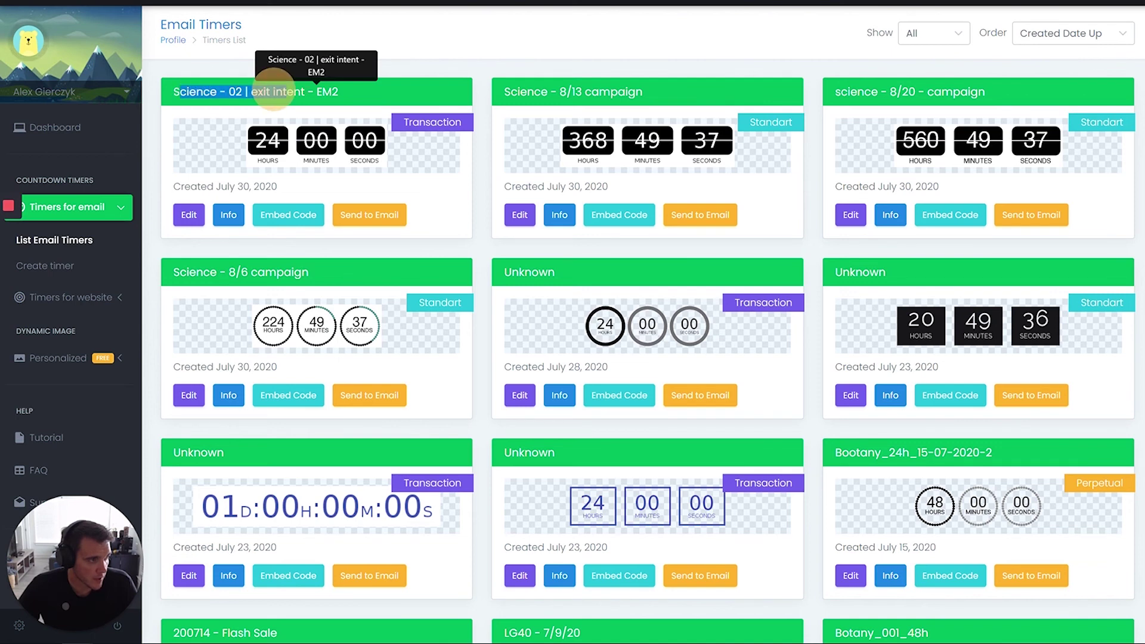
left_click(187, 221)
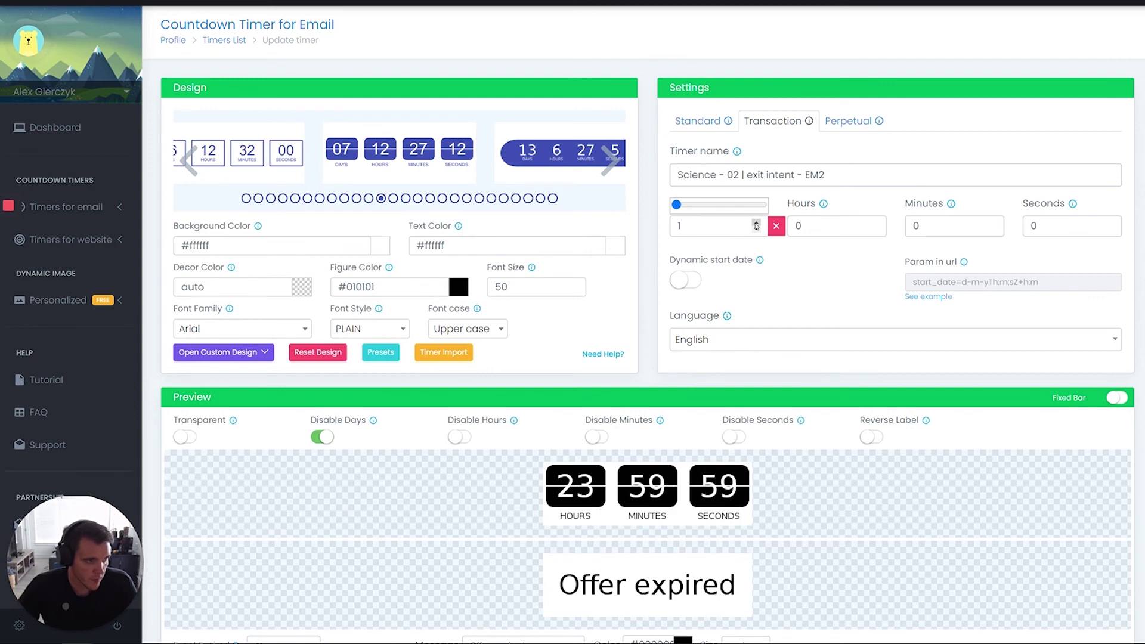
Step: Raise the timer to 2 days, save it, and take the centre-aligned embed code
left_click(756, 222)
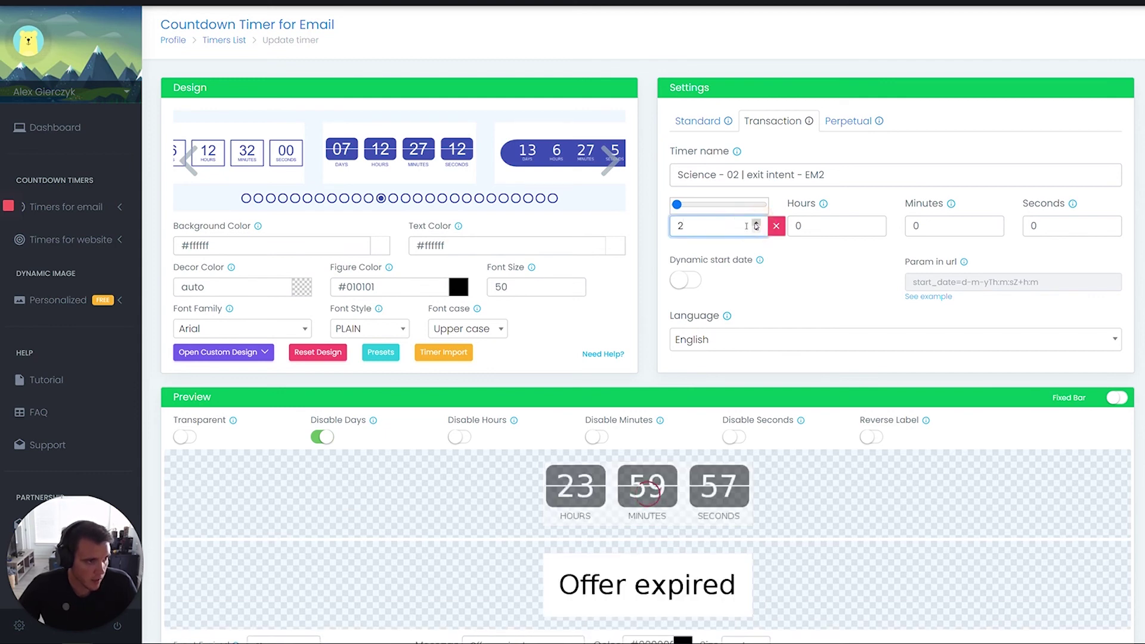
scroll(681, 503, "down", 2)
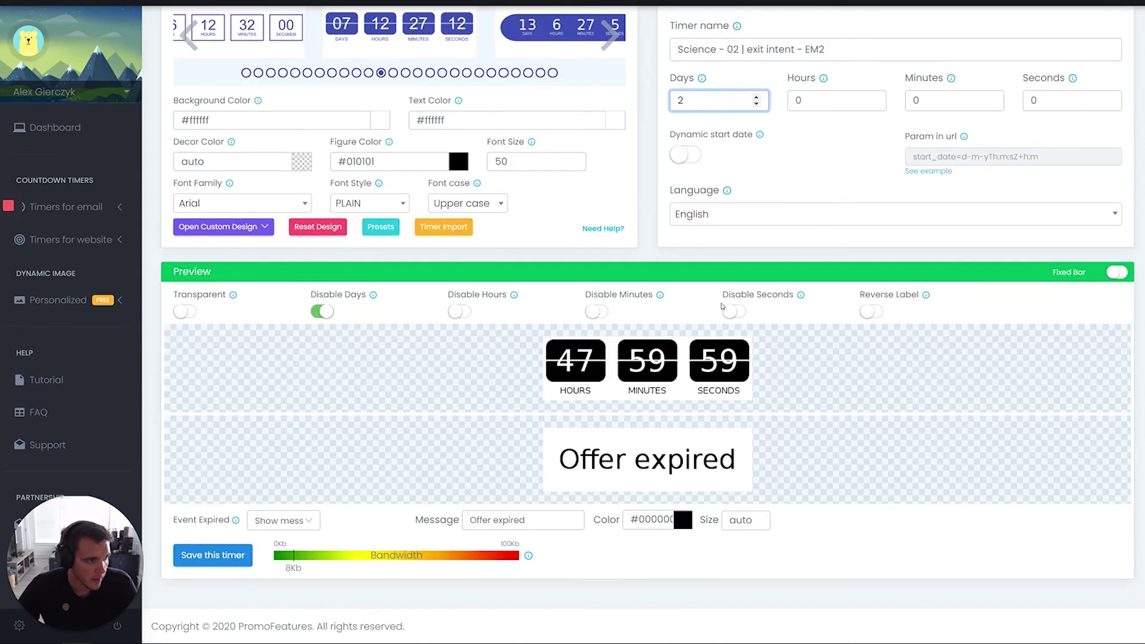
left_click(227, 557)
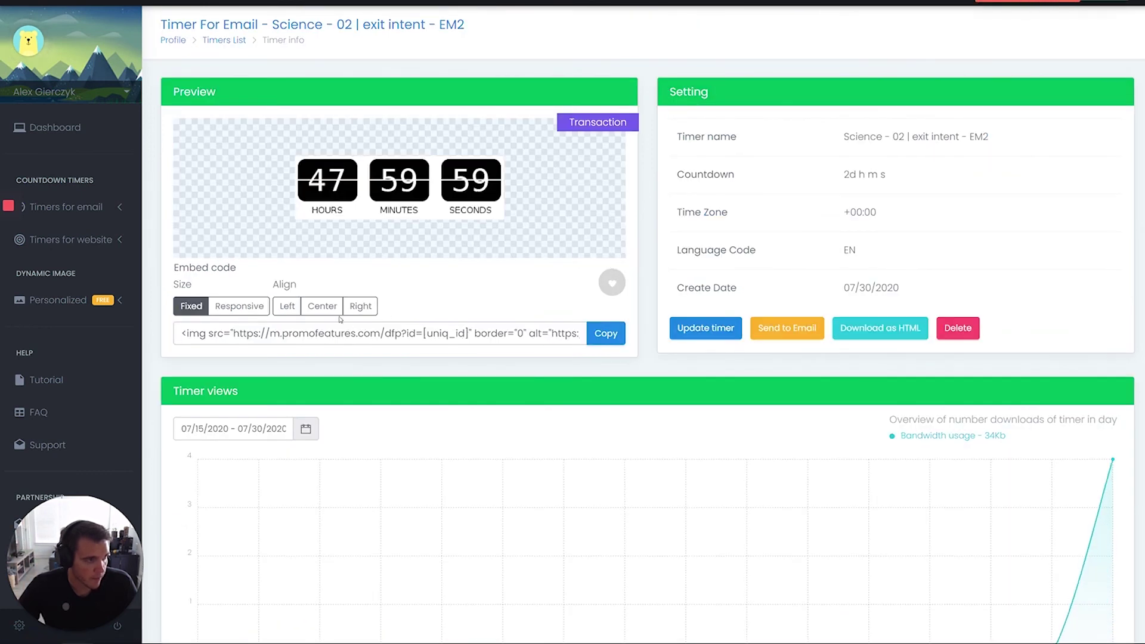
left_click(315, 307)
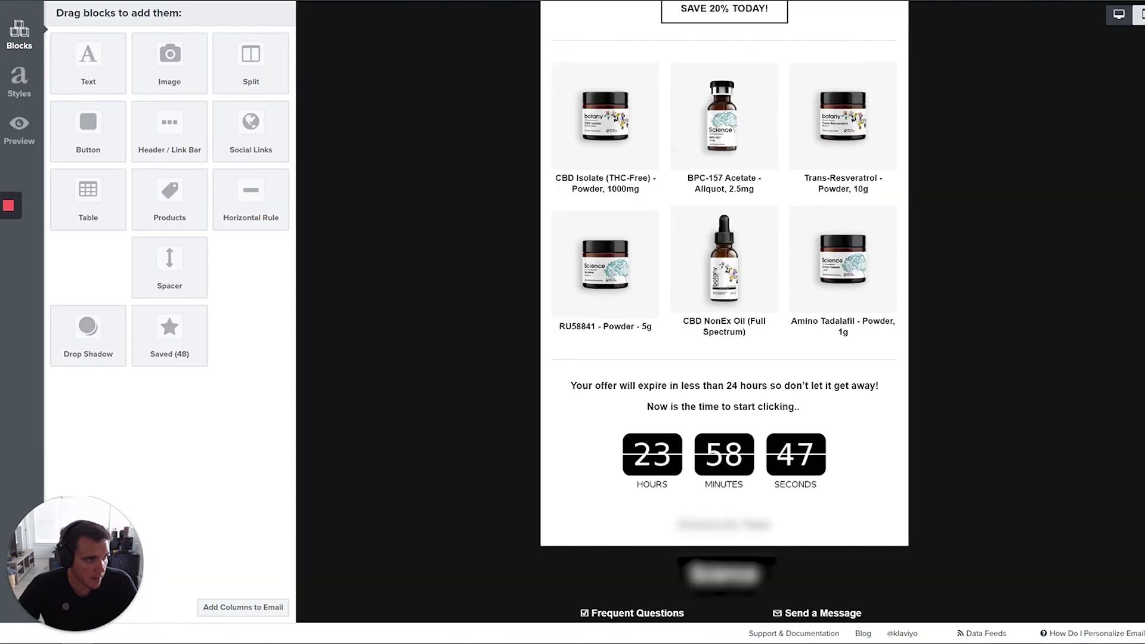
mouse_move(670, 458)
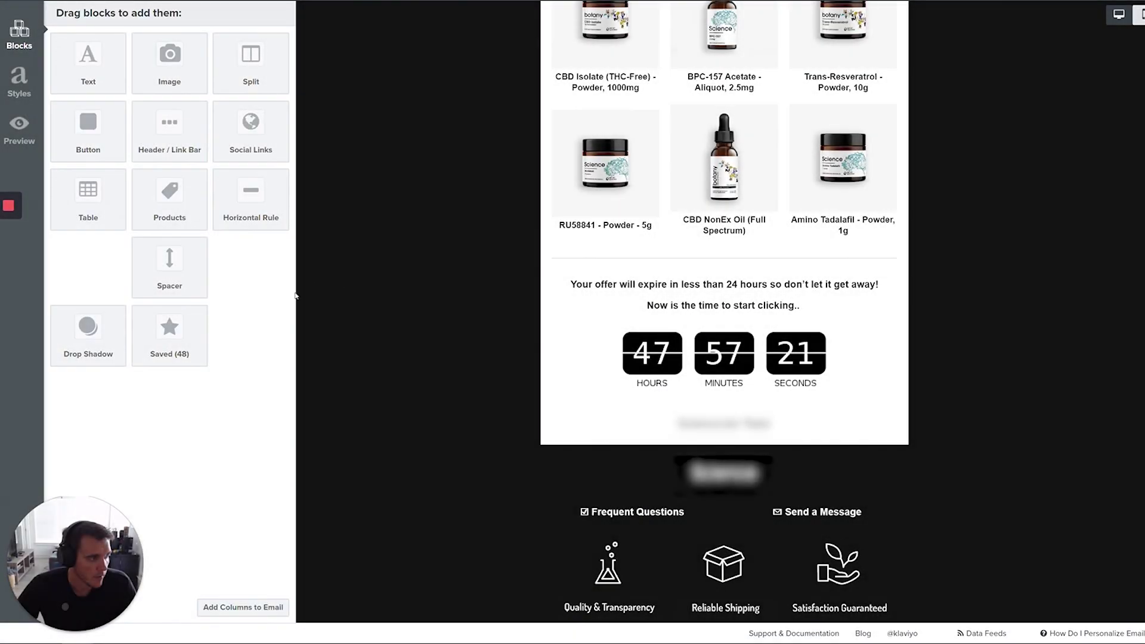
Step: Reload the Klaviyo email so its countdown image reads 47 hours 57 minutes
mouse_move(106, 537)
mouse_move(39, 615)
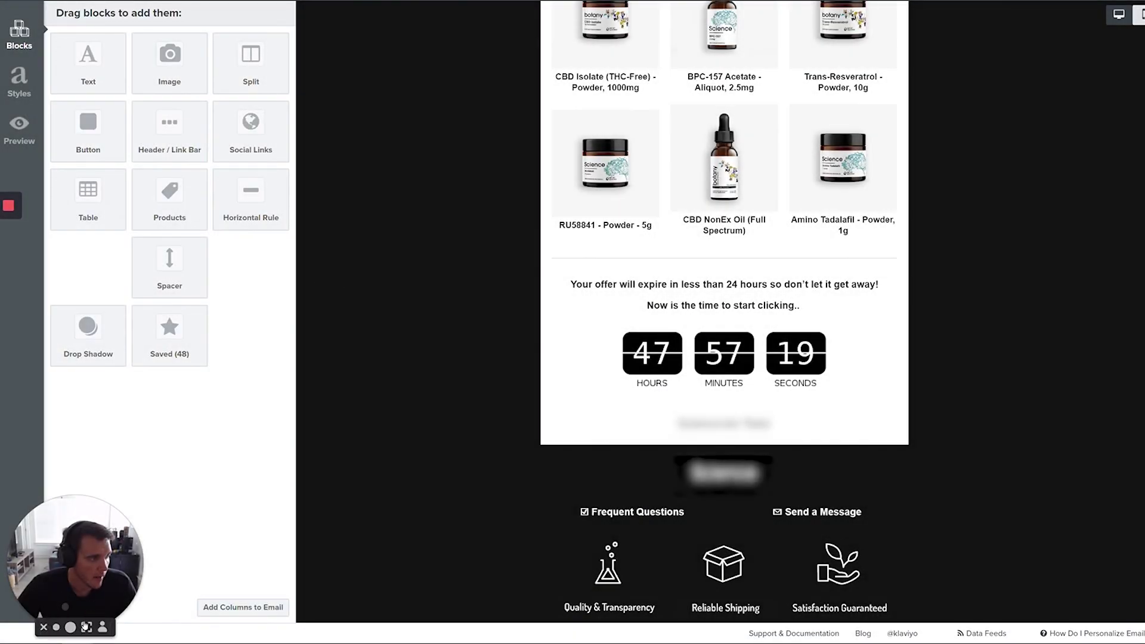
mouse_move(9, 262)
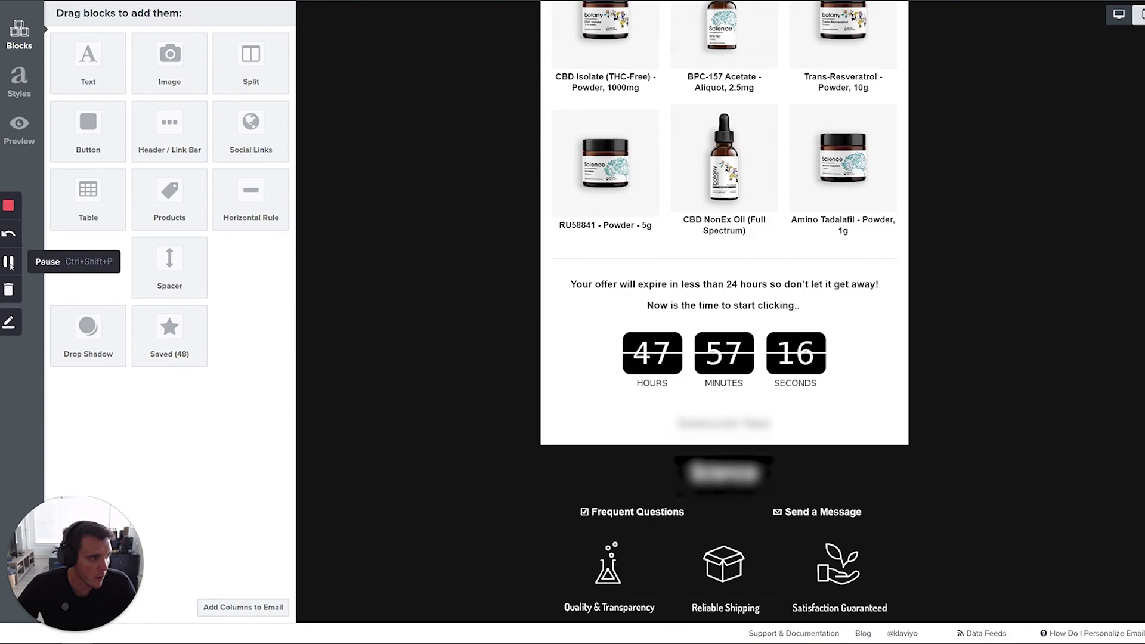